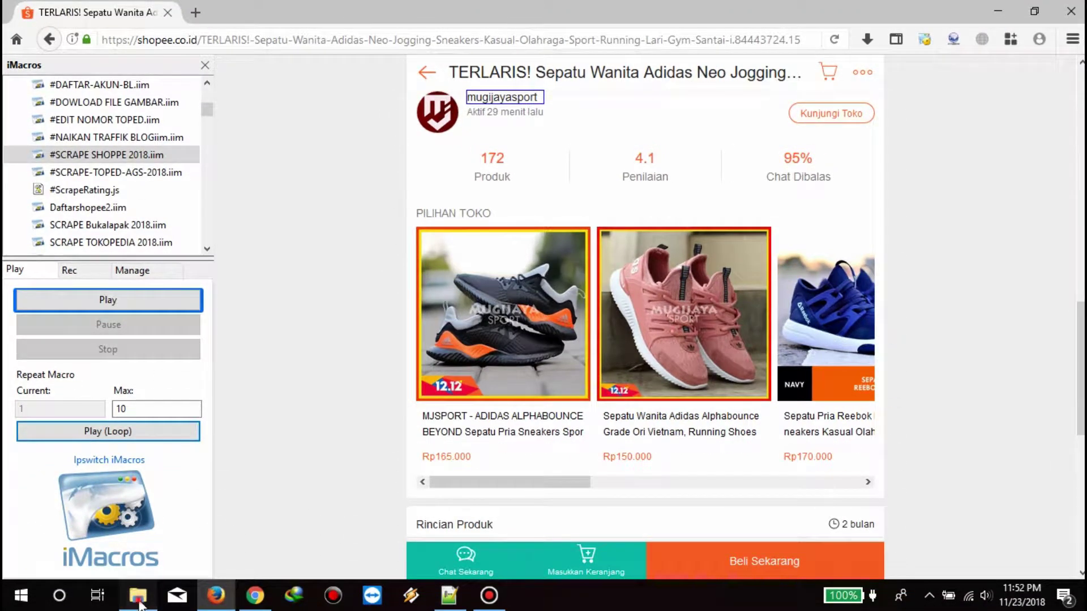
# Open Sepatu.csv from the Dropship folder on drive E: in Excel
pyautogui.click(139, 601)
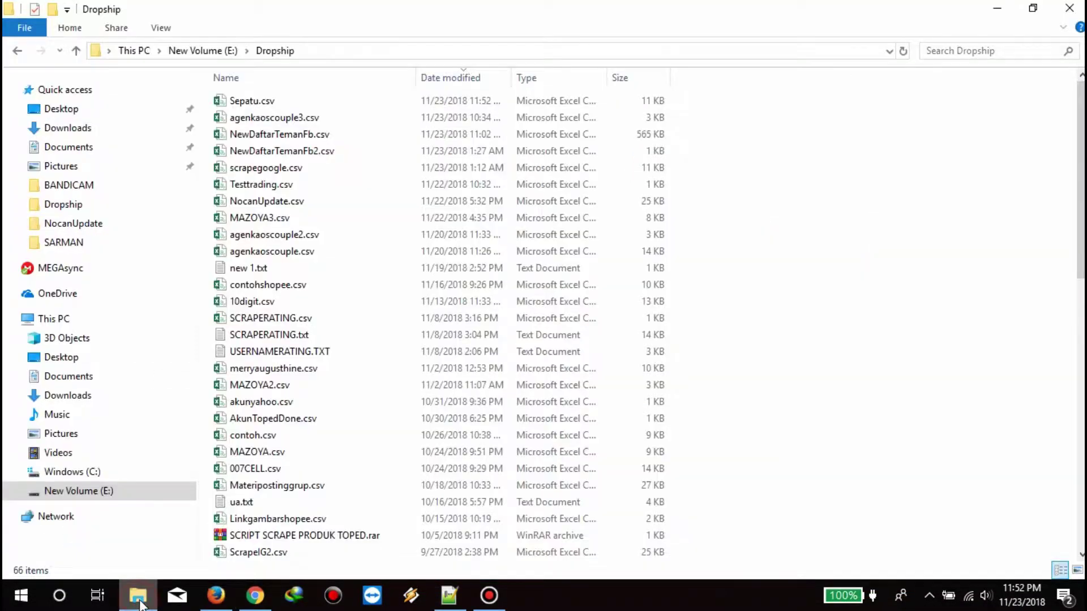
pyautogui.click(267, 102)
pyautogui.doubleClick(267, 103)
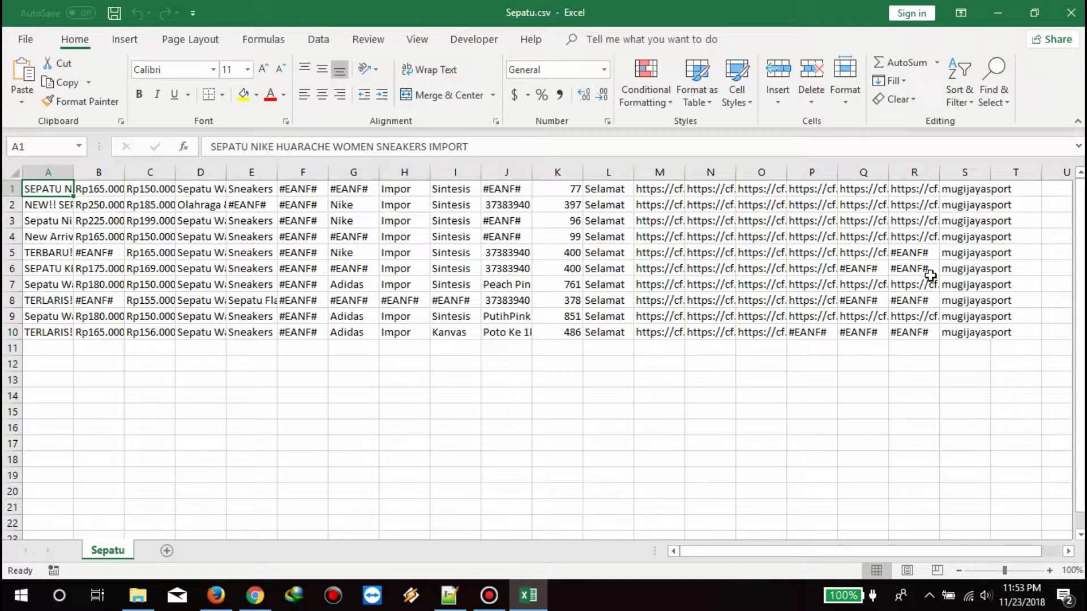
# Copy the image links in M1:M10 and load them into Internet Download Manager as a batch download from the clipboard
pyautogui.click(304, 598)
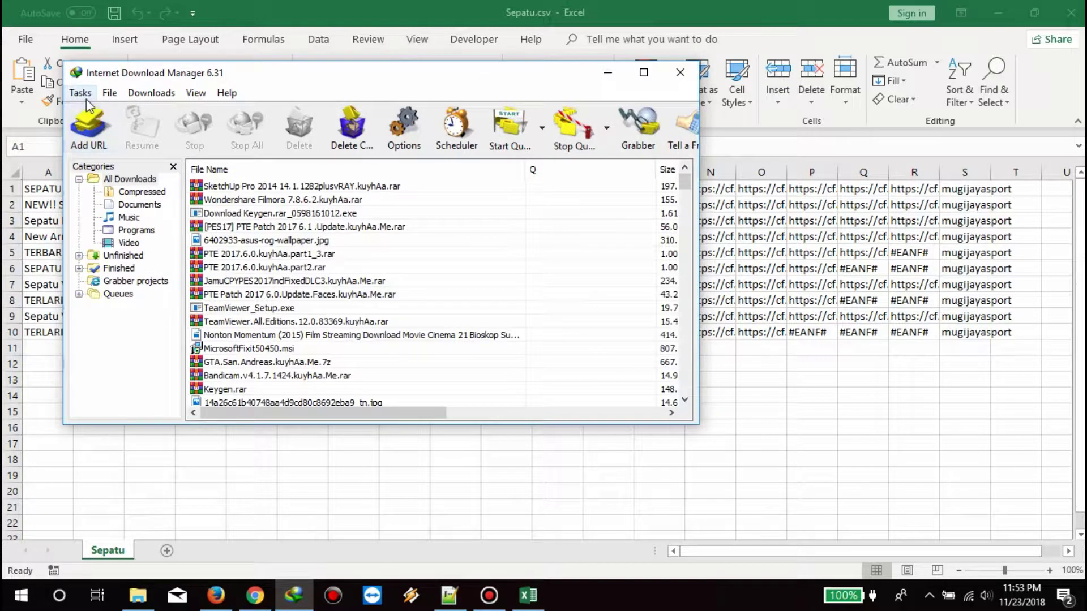
pyautogui.click(849, 405)
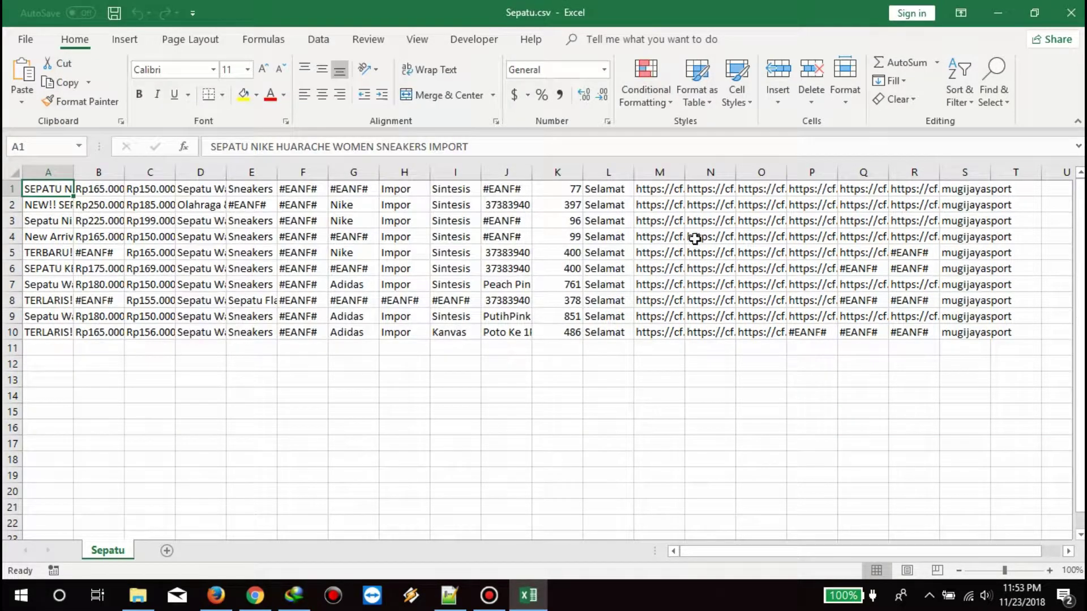
pyautogui.moveTo(659, 188); pyautogui.dragTo(657, 337)
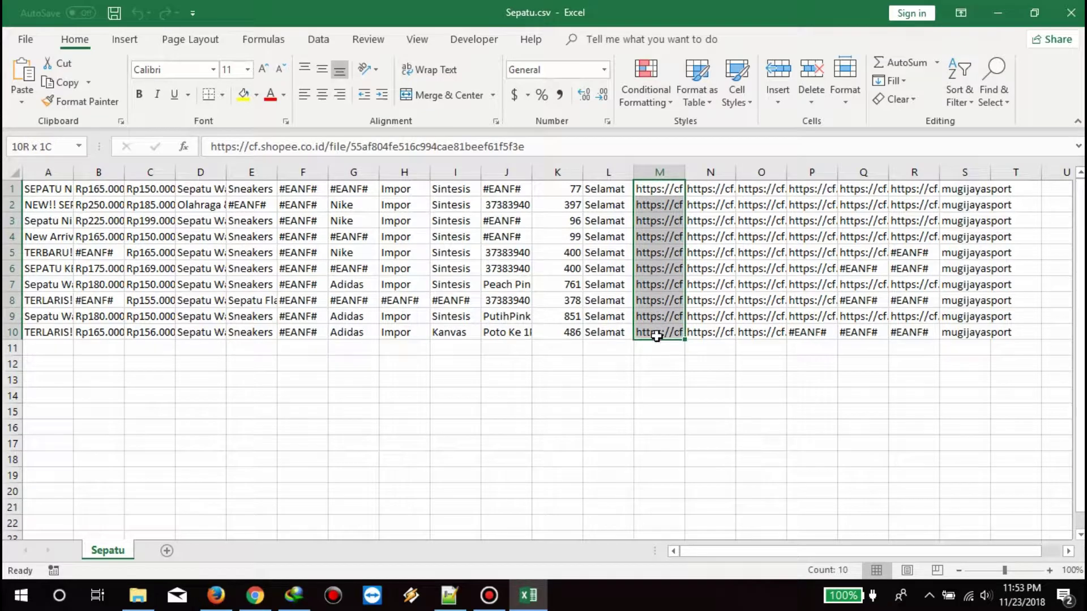
pyautogui.hotkey('ctrl', 'c')
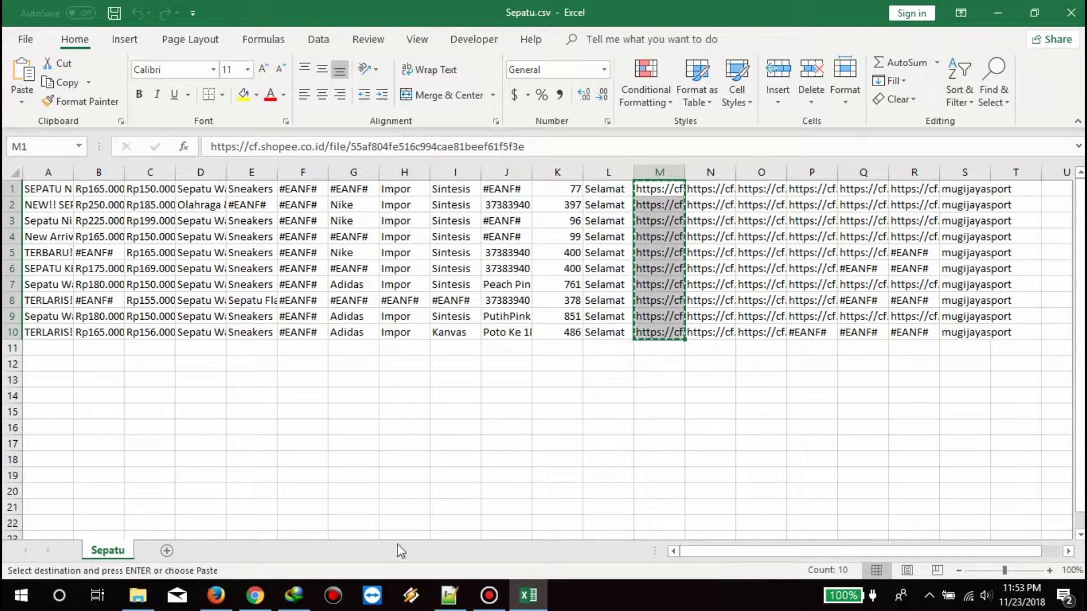
pyautogui.click(294, 595)
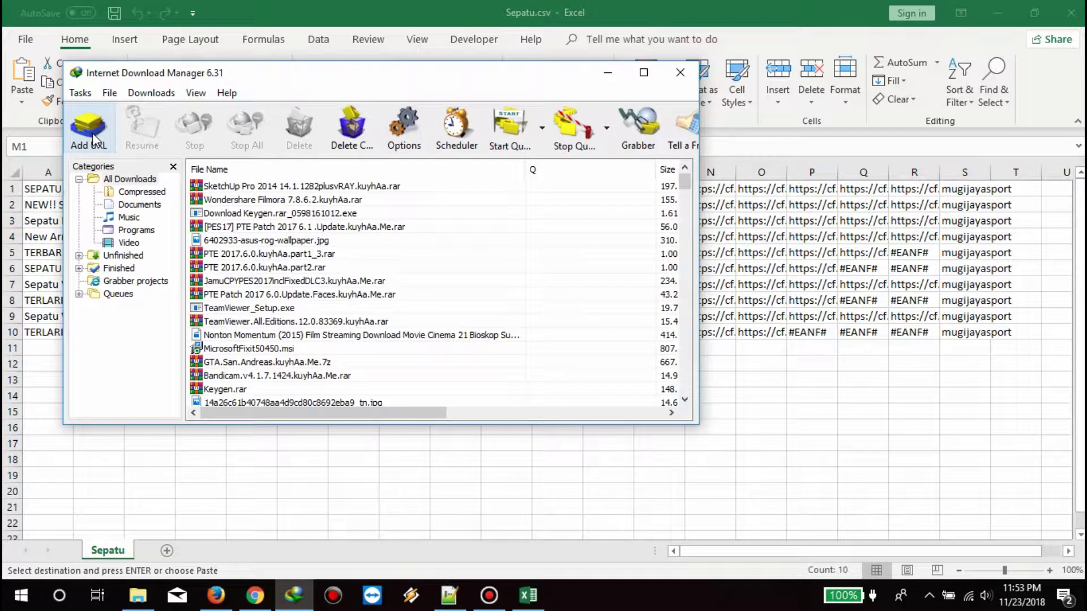
pyautogui.click(80, 93)
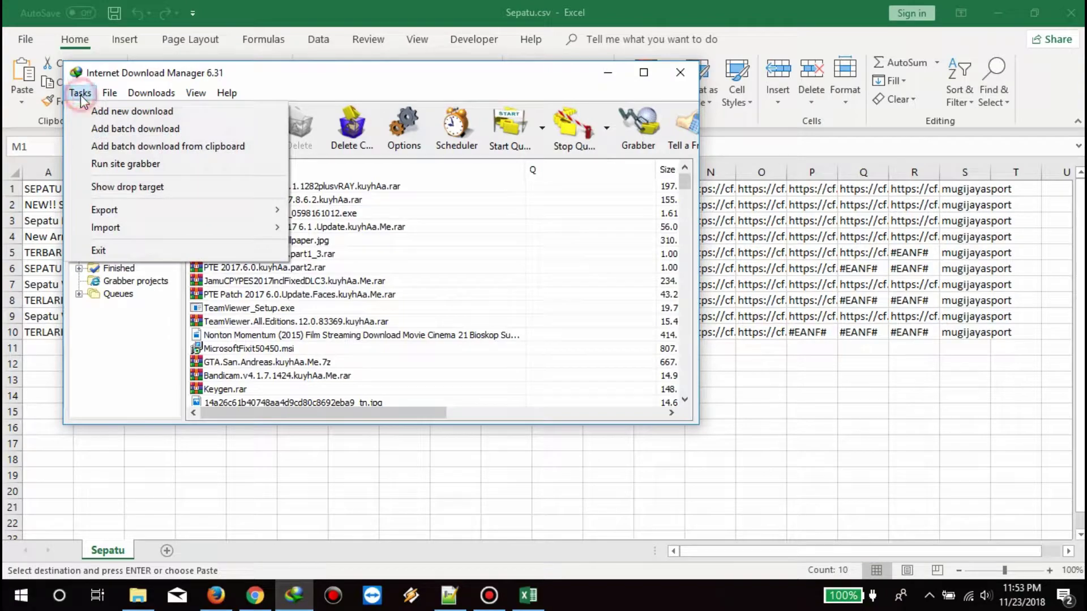
pyautogui.click(143, 148)
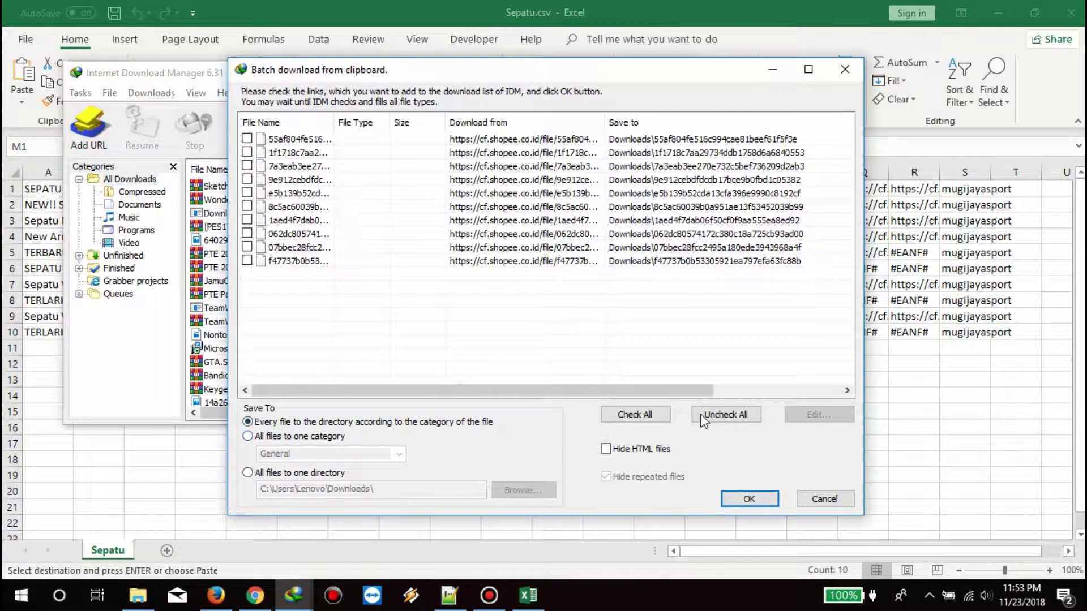
# Check all links, set all files to save to the one directory E:\Dropship\DOWNLOAD, and add the batch to the download list
pyautogui.click(634, 415)
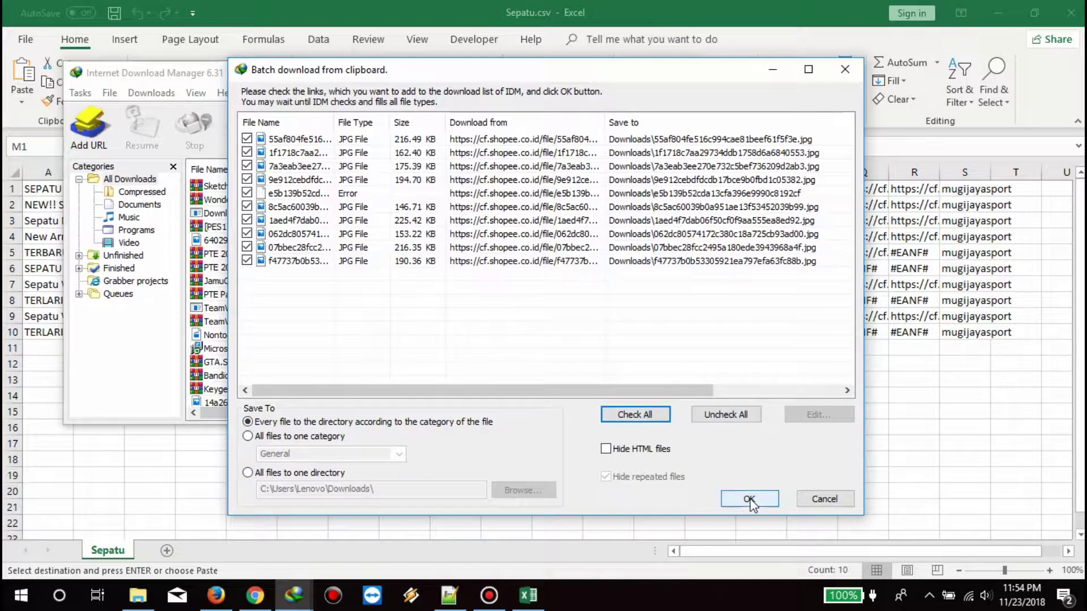
pyautogui.click(248, 473)
pyautogui.click(518, 490)
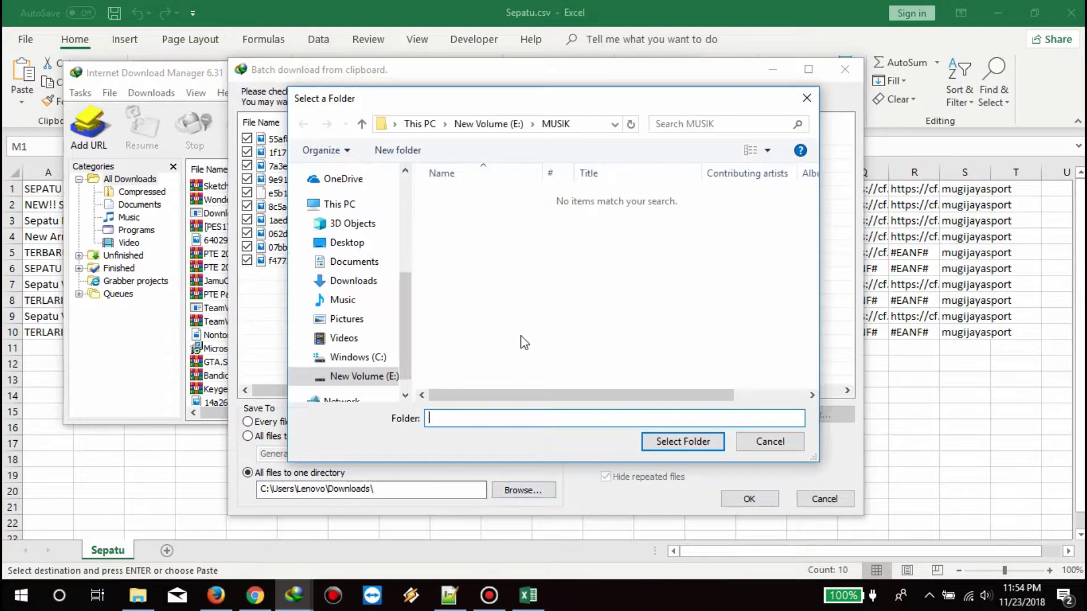
pyautogui.click(382, 377)
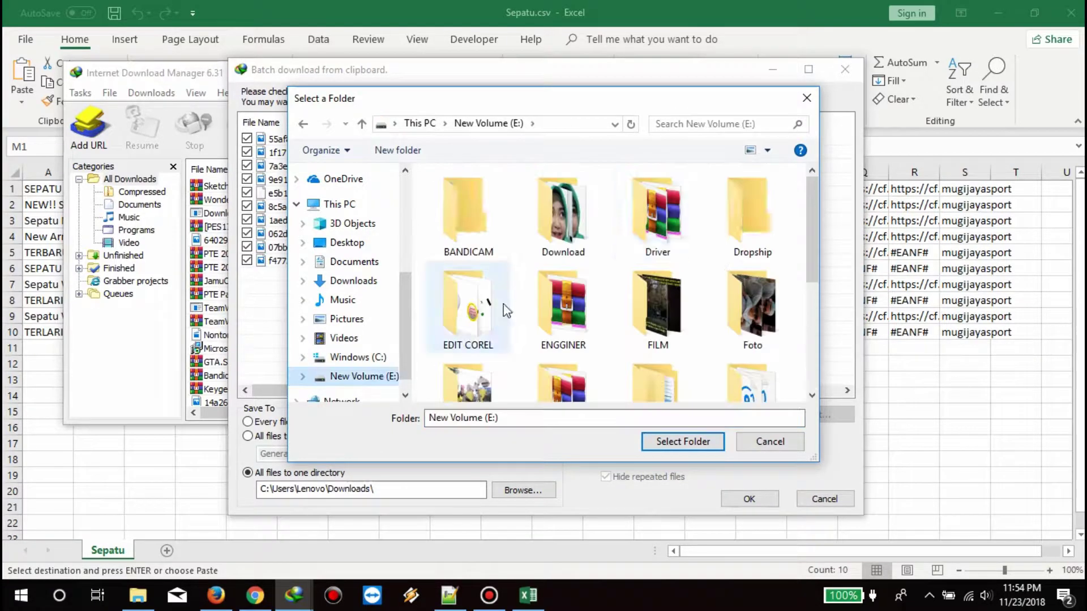
pyautogui.doubleClick(762, 218)
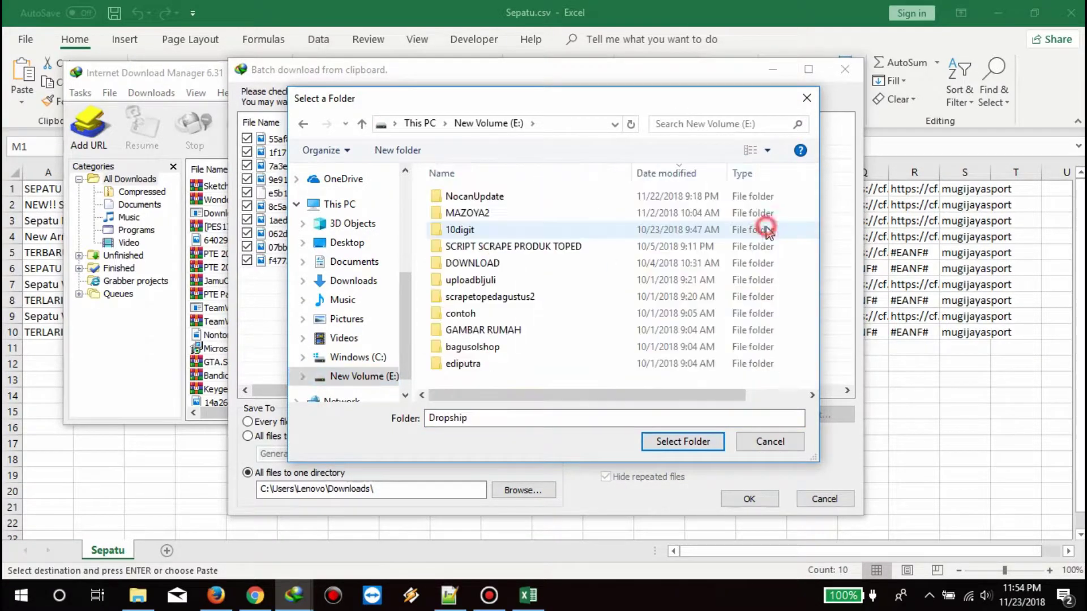
pyautogui.doubleClick(510, 264)
pyautogui.click(679, 441)
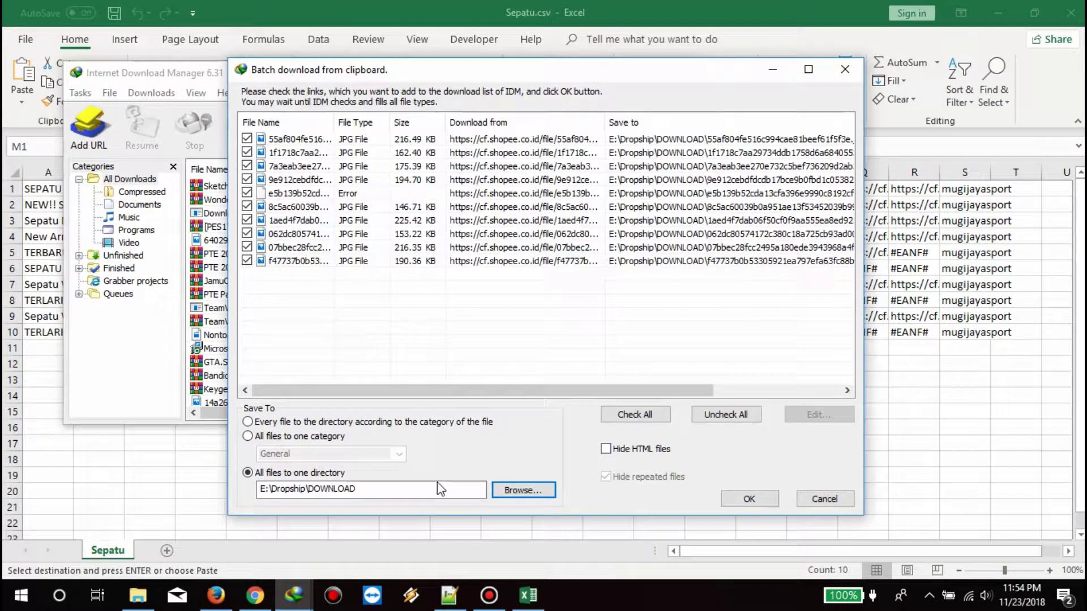
pyautogui.click(747, 499)
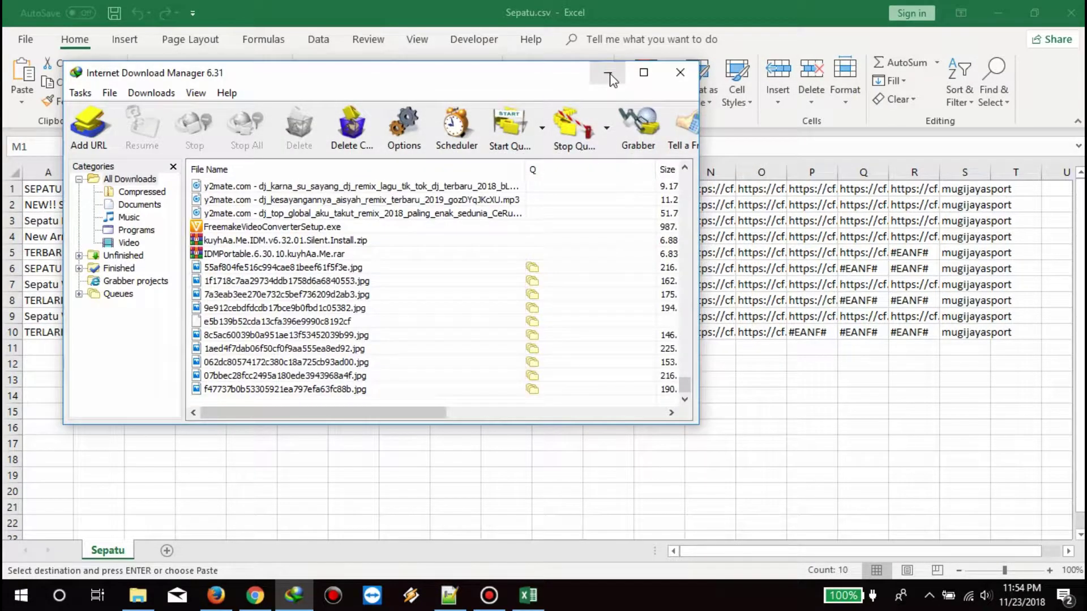
# Copy the image links in N1:N10 in Excel and add all of them to Internet Download Manager as a clipboard batch download
pyautogui.moveTo(708, 188); pyautogui.dragTo(709, 333)
pyautogui.hotkey('ctrl', 'c')
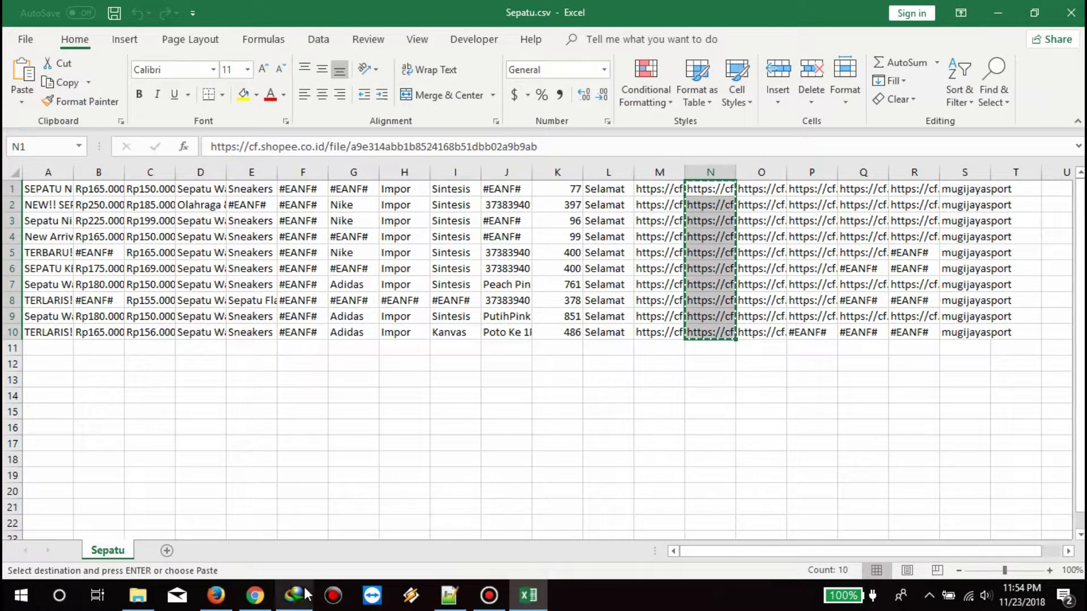
pyautogui.click(295, 595)
pyautogui.click(79, 93)
pyautogui.click(195, 145)
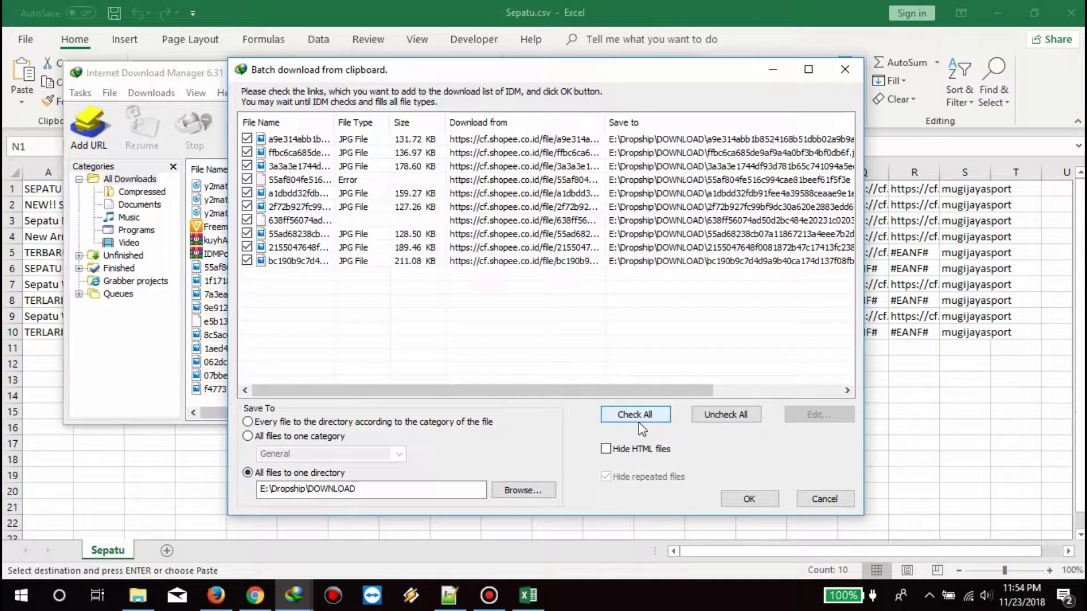
pyautogui.click(749, 499)
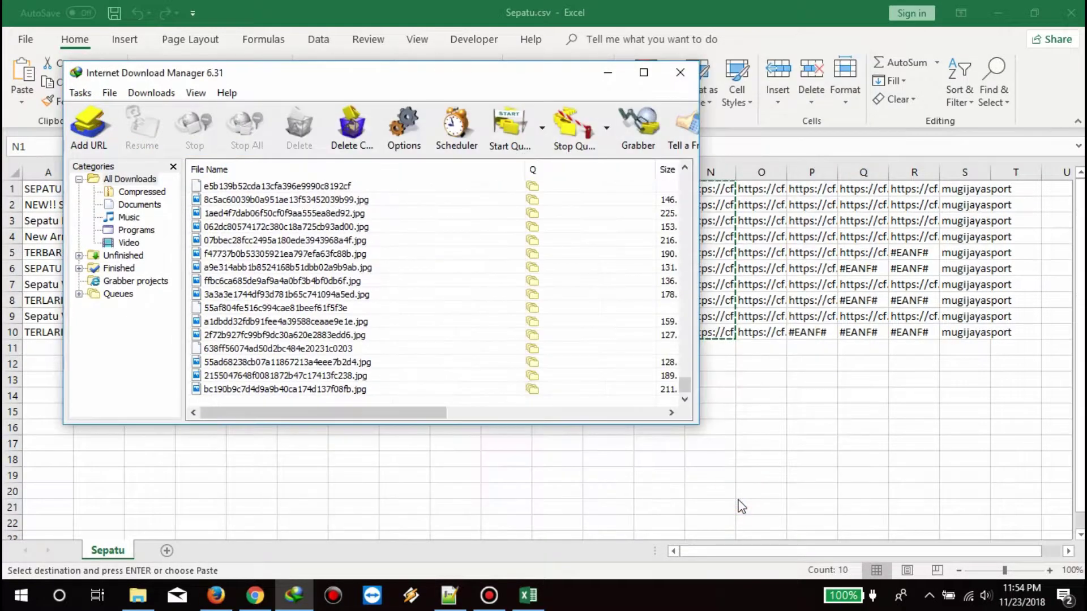
# Copy the image links in O1:O10 in Excel and add all of them to Internet Download Manager as a clipboard batch download
pyautogui.click(772, 372)
pyautogui.moveTo(762, 189); pyautogui.dragTo(759, 326)
pyautogui.hotkey('ctrl', 'v')
pyautogui.hotkey('ctrl', 'c')
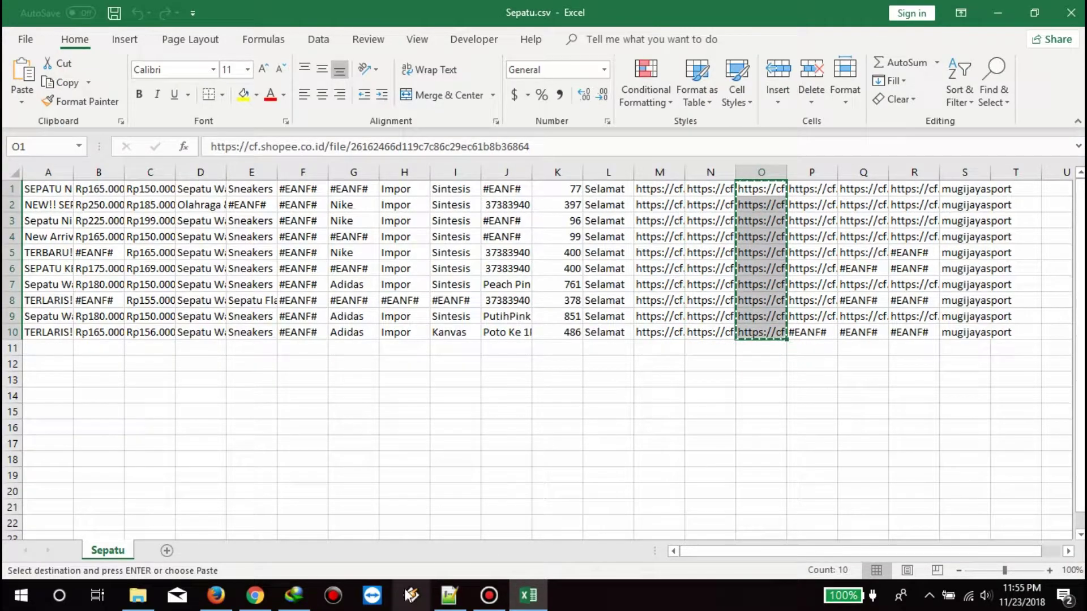
pyautogui.click(294, 596)
pyautogui.click(80, 93)
pyautogui.click(146, 146)
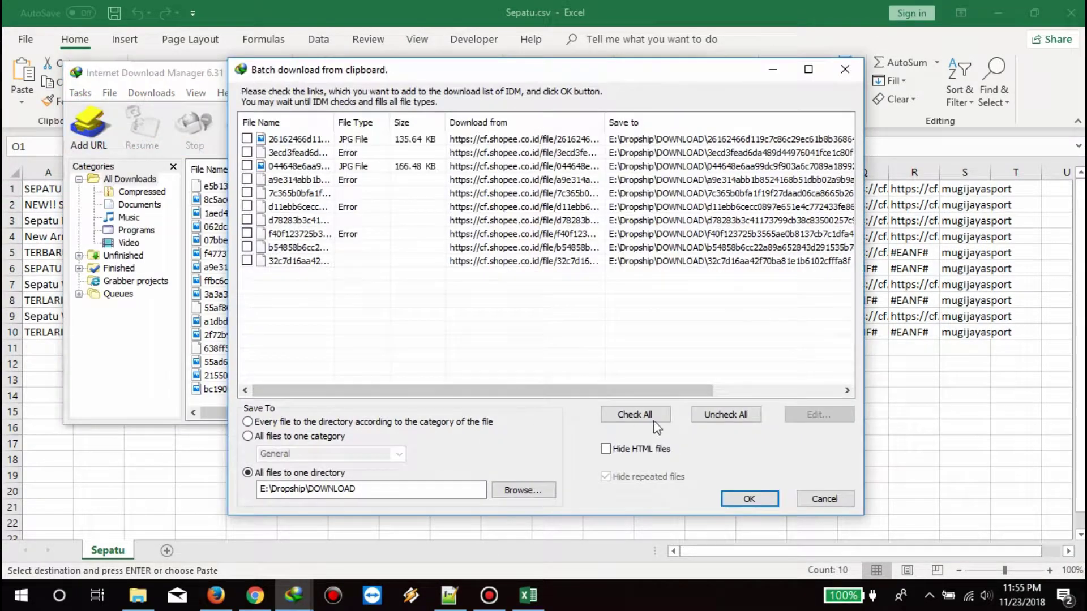
pyautogui.click(651, 417)
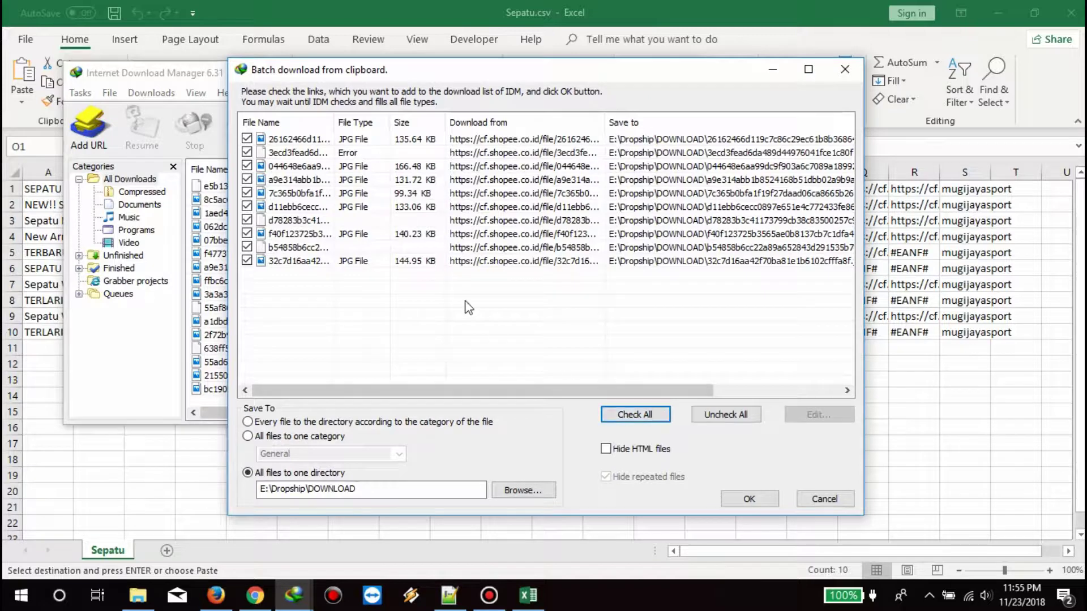
pyautogui.scroll(-3, 470, 305)
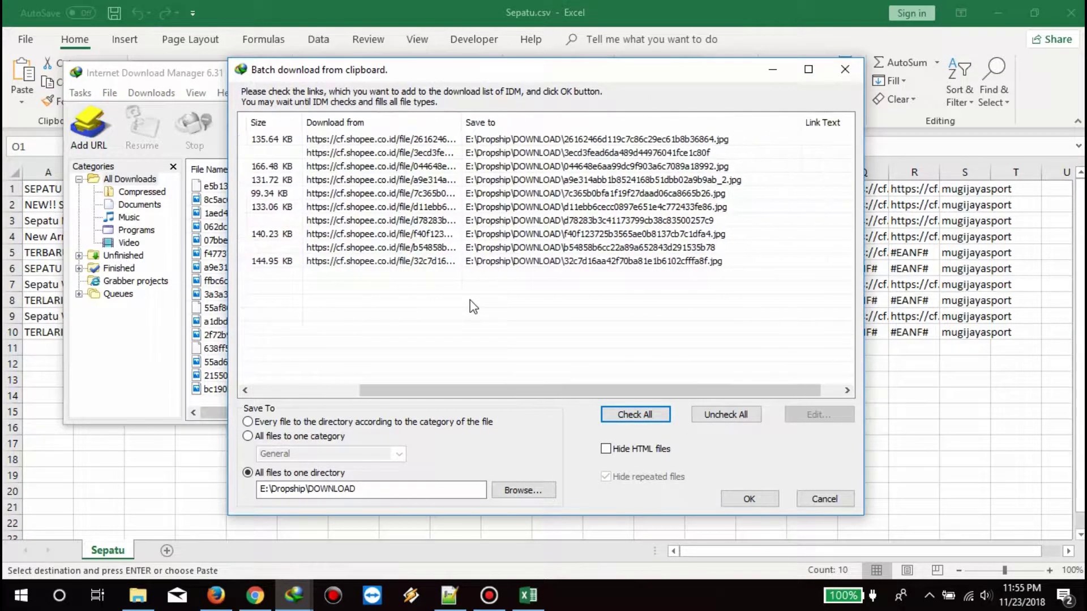
pyautogui.scroll(3, 443, 395)
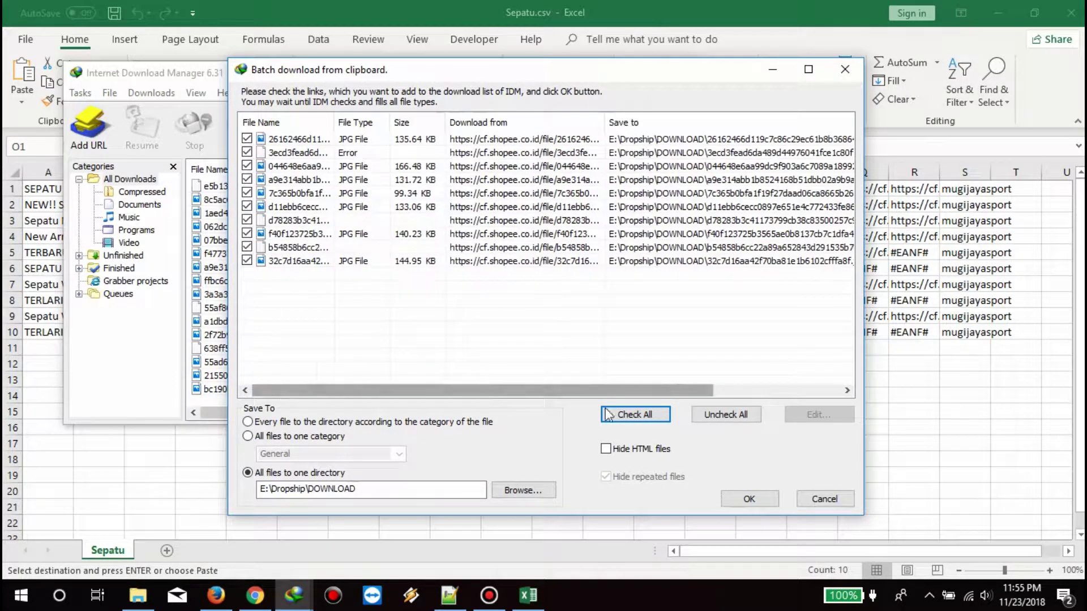
pyautogui.click(749, 500)
# Copy the image links in P1:P9 in Excel and add all of them to Internet Download Manager as a clipboard batch download
pyautogui.click(842, 367)
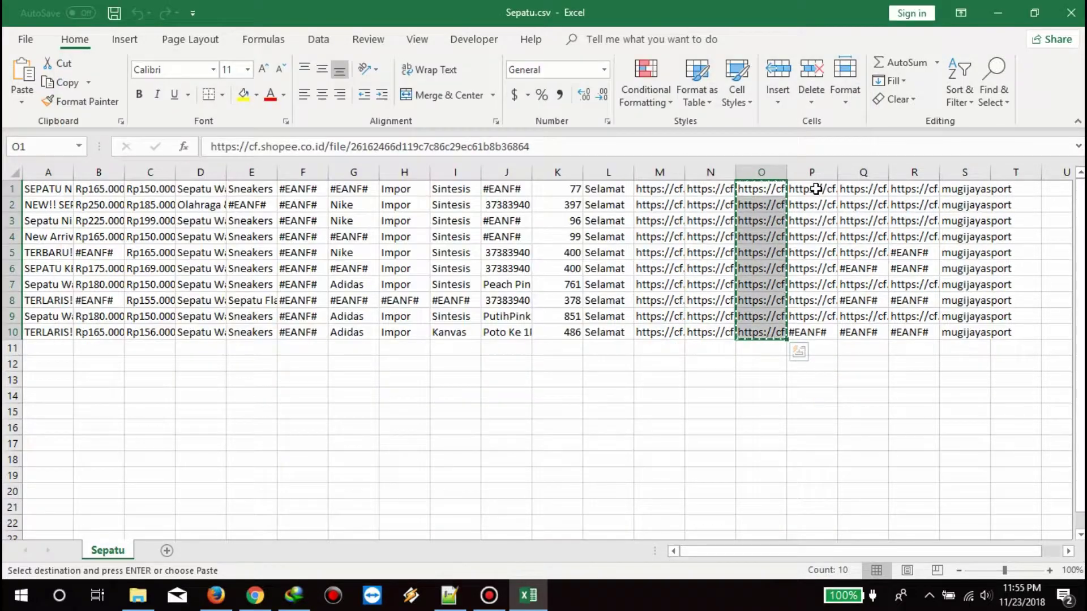
pyautogui.moveTo(815, 189); pyautogui.dragTo(825, 315)
pyautogui.hotkey('ctrl', 'c')
pyautogui.click(294, 595)
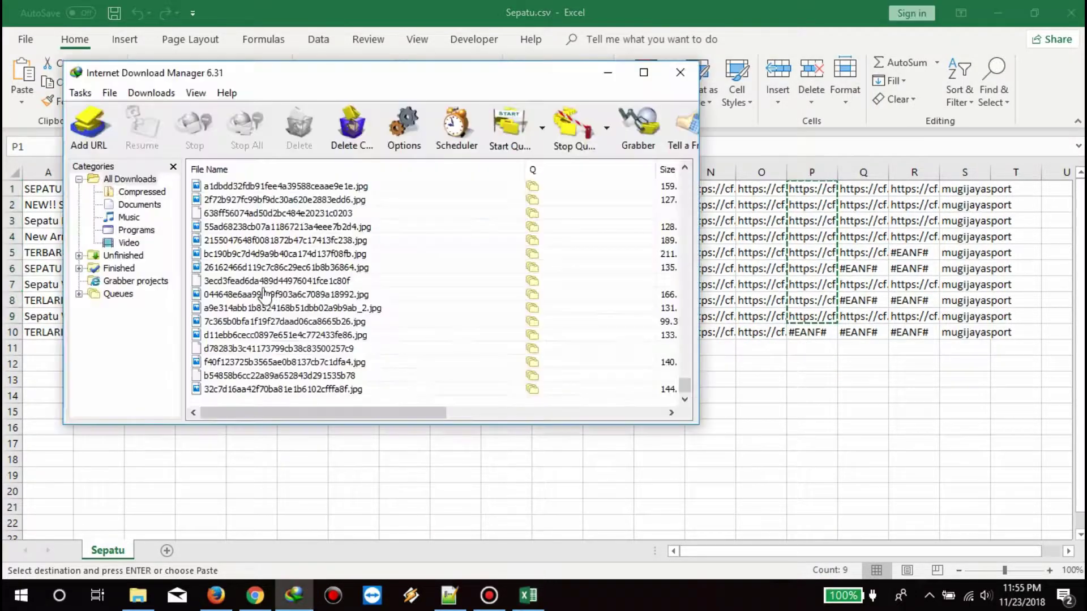
pyautogui.click(80, 93)
pyautogui.click(113, 131)
pyautogui.click(635, 414)
pyautogui.click(749, 499)
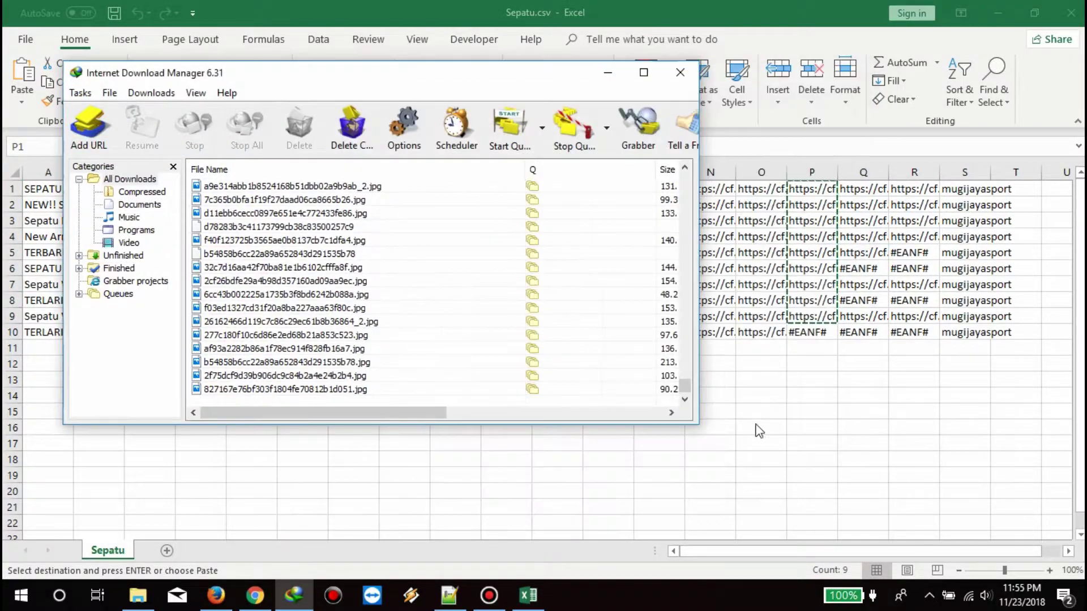
# Copy only the link cells Q1:Q5, Q7 and Q9 in Excel and add them all to Internet Download Manager as a clipboard batch download
pyautogui.click(901, 404)
pyautogui.moveTo(863, 189); pyautogui.dragTo(863, 252)
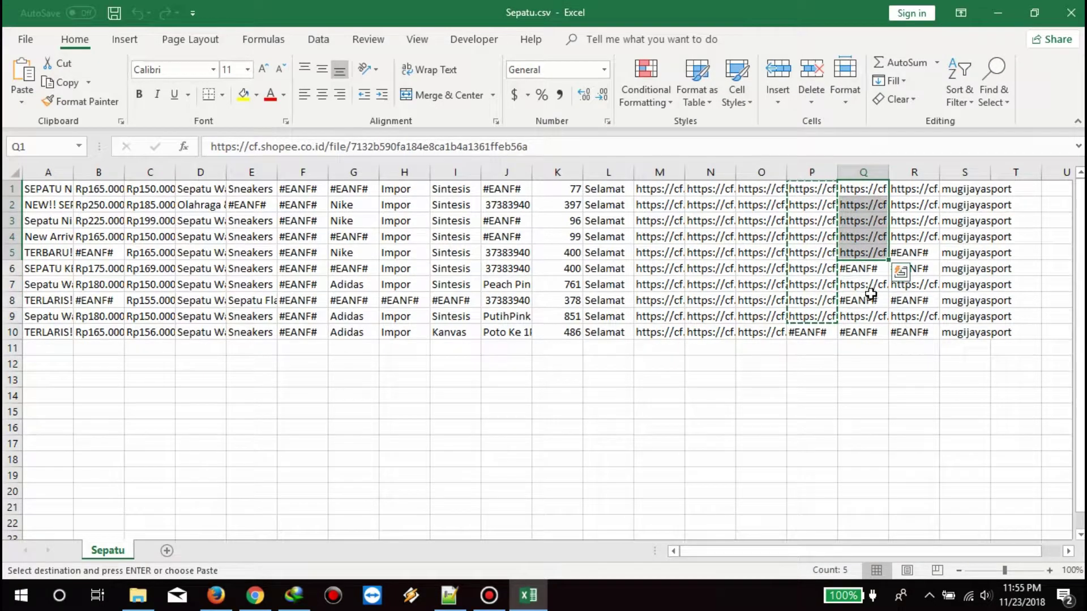
pyautogui.keyDown('ctrl'); pyautogui.click(862, 285); pyautogui.keyUp('ctrl')
pyautogui.keyDown('ctrl'); pyautogui.click(863, 316); pyautogui.keyUp('ctrl')
pyautogui.hotkey('ctrl', 'c')
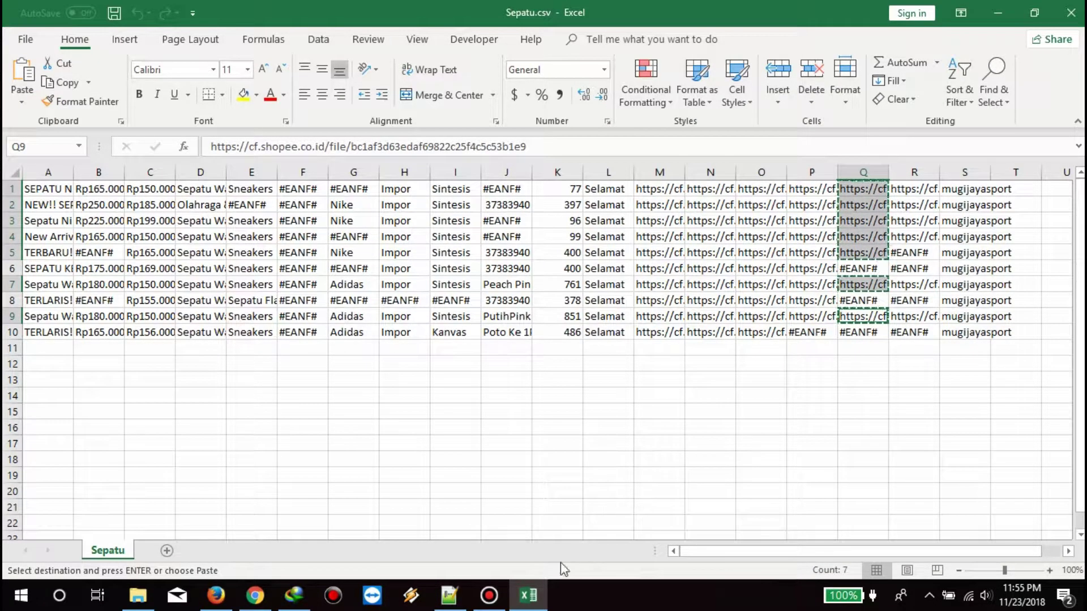
pyautogui.click(294, 595)
pyautogui.click(80, 92)
pyautogui.click(142, 146)
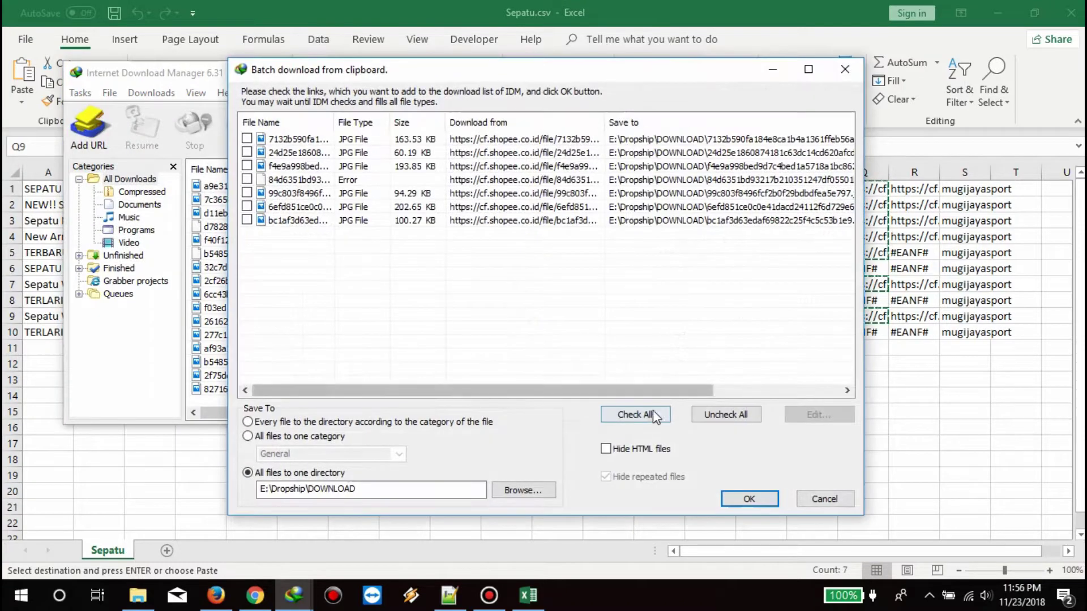
pyautogui.click(637, 414)
pyautogui.click(747, 499)
# Copy only the link cells R1:R4, R7 and R9 in Excel and add them all to Internet Download Manager as a clipboard batch download
pyautogui.moveTo(915, 189); pyautogui.dragTo(915, 236)
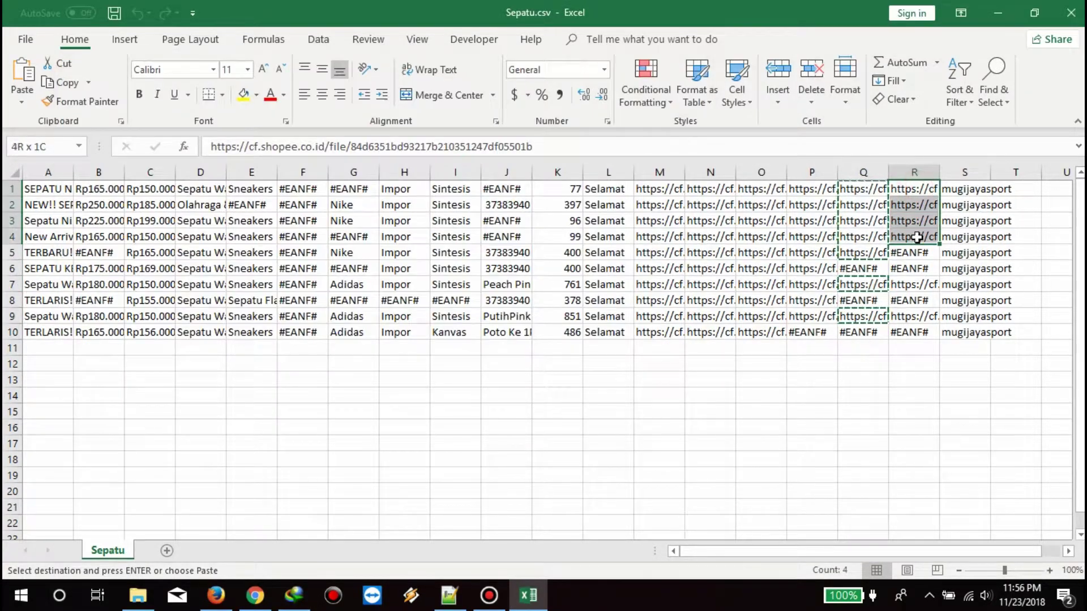
pyautogui.keyDown('ctrl'); pyautogui.click(918, 289); pyautogui.keyUp('ctrl')
pyautogui.keyDown('ctrl'); pyautogui.click(914, 317); pyautogui.keyUp('ctrl')
pyautogui.hotkey('ctrl', 'c')
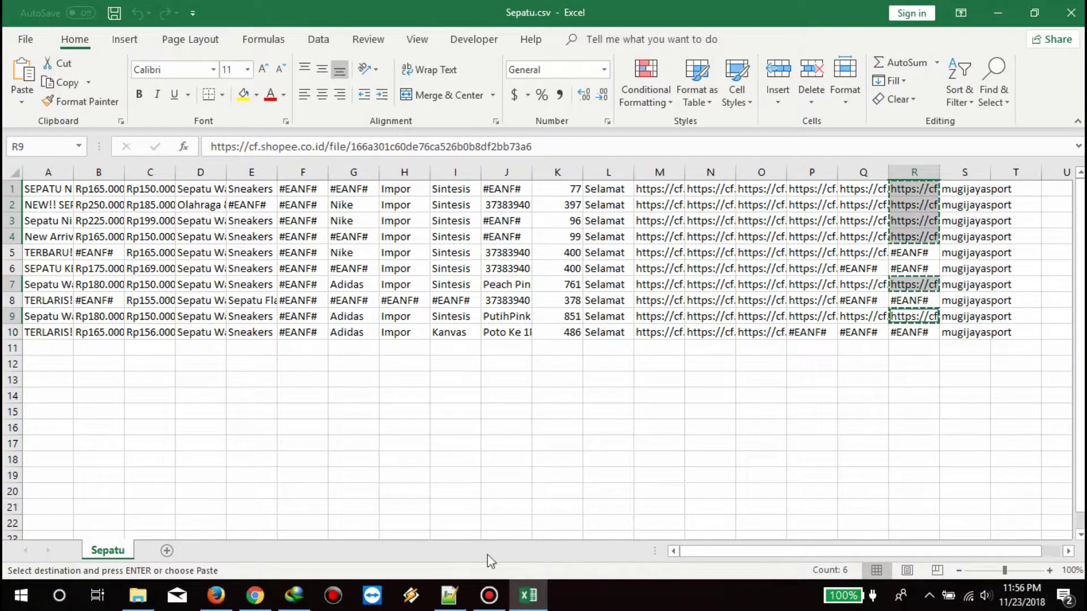
pyautogui.click(294, 595)
pyautogui.click(80, 92)
pyautogui.click(148, 146)
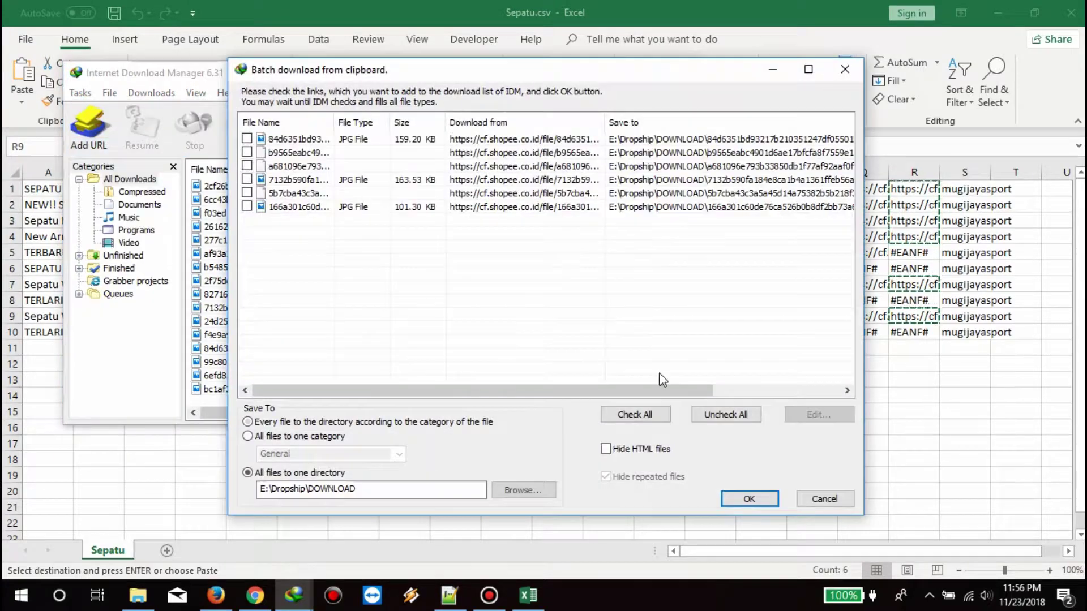
pyautogui.click(632, 415)
pyautogui.click(750, 498)
# Close the Internet Download Manager window and open the E:\Dropship\DOWNLOAD folder in File Explorer
pyautogui.click(680, 71)
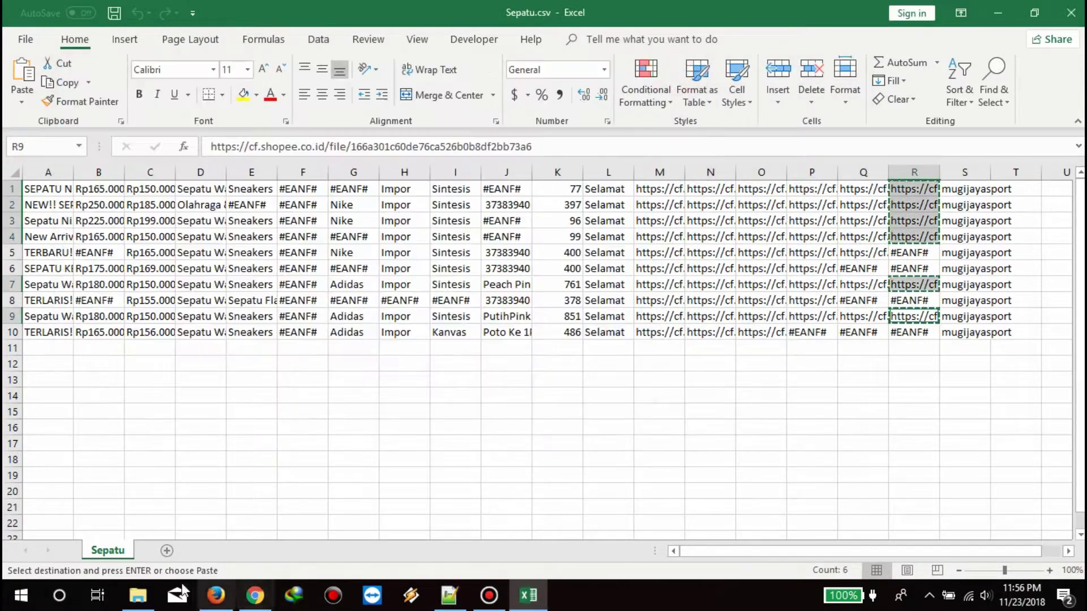
pyautogui.click(138, 595)
pyautogui.click(128, 491)
pyautogui.doubleClick(512, 119)
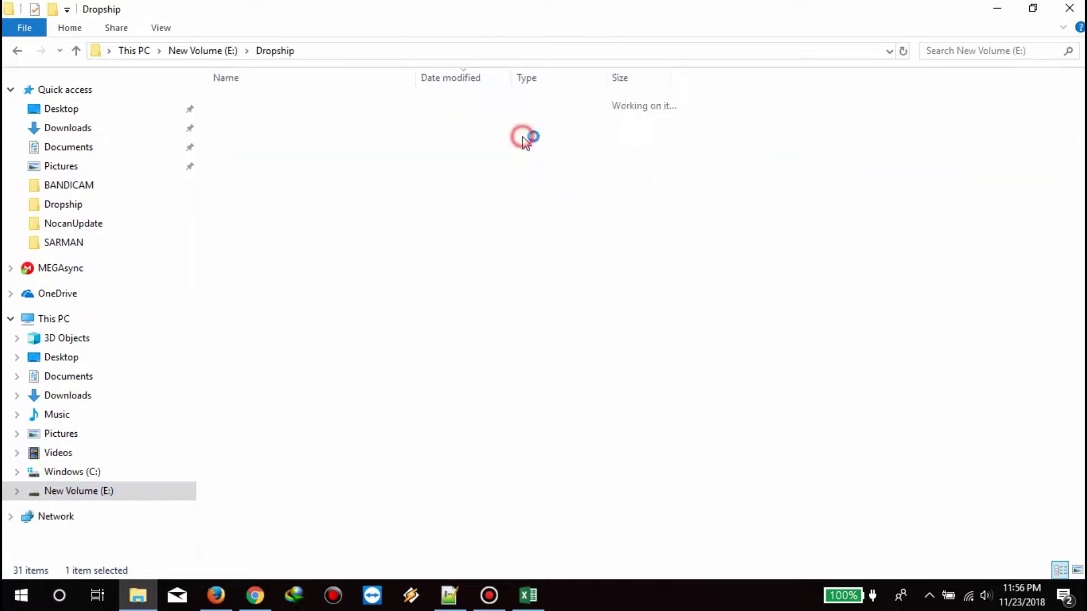
pyautogui.scroll(-12, 507, 270)
pyautogui.doubleClick(255, 452)
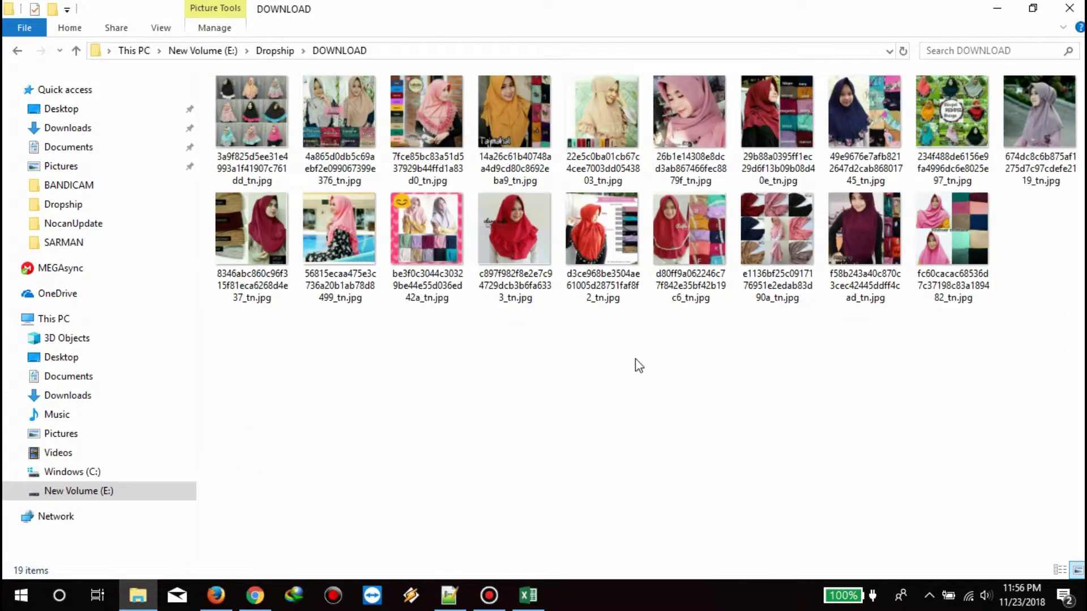
# Examine the contents of the E:\Download folder and return to the root of New Volume (E:)
pyautogui.click(76, 51)
pyautogui.click(127, 491)
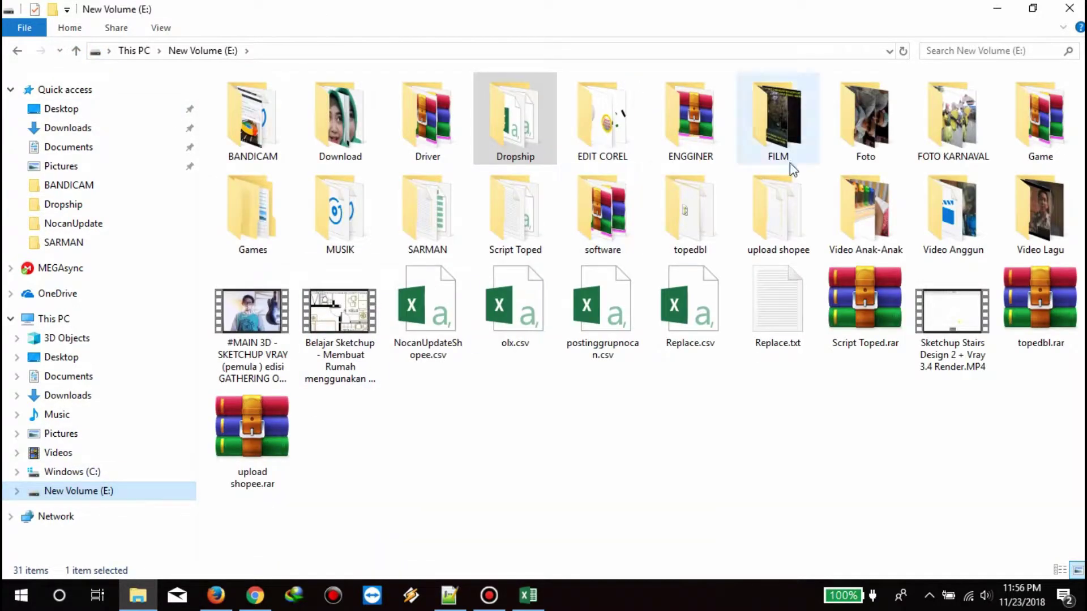
pyautogui.doubleClick(339, 113)
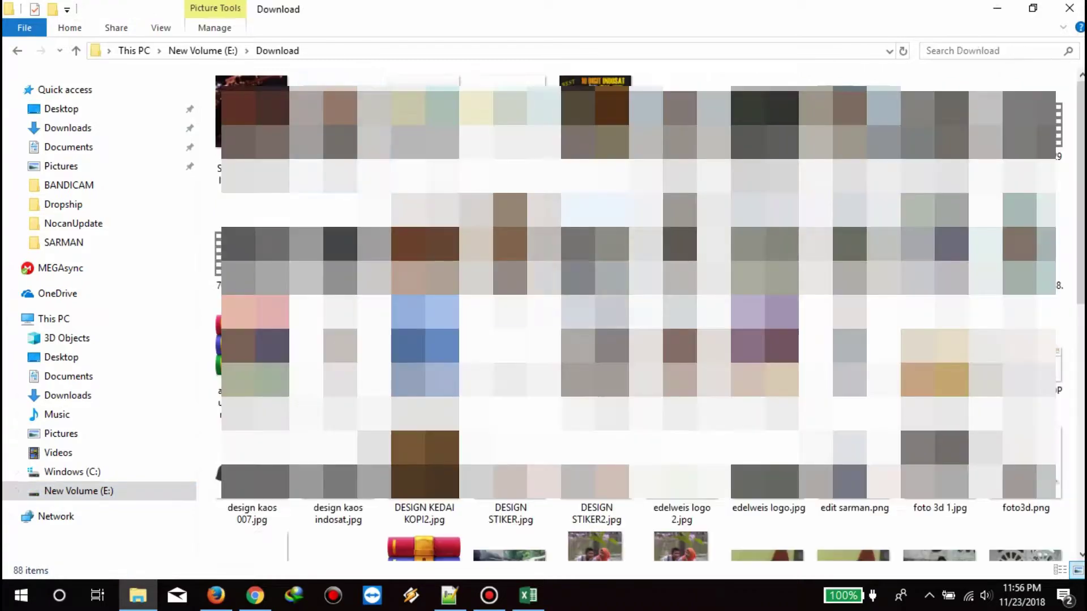
pyautogui.click(77, 51)
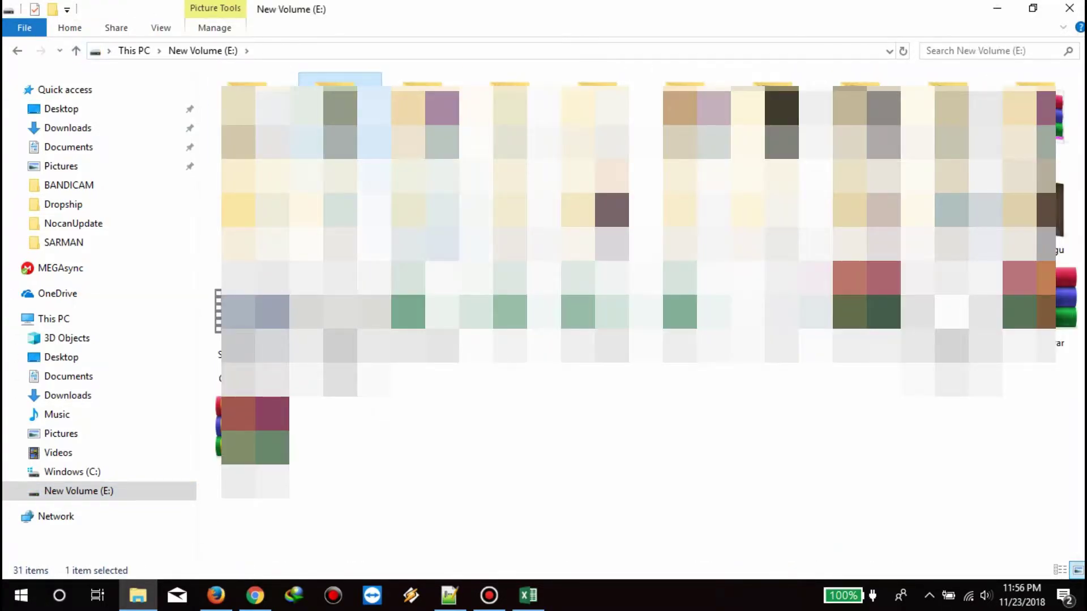
# Switch to Internet Download Manager and resume all image entries from 55af804fe516c994cae81beef61f5f3e.jpg to the list's end, accepting the jpg file type for e5b139b52cda13cfa396e9990c8192cf
pyautogui.click(293, 596)
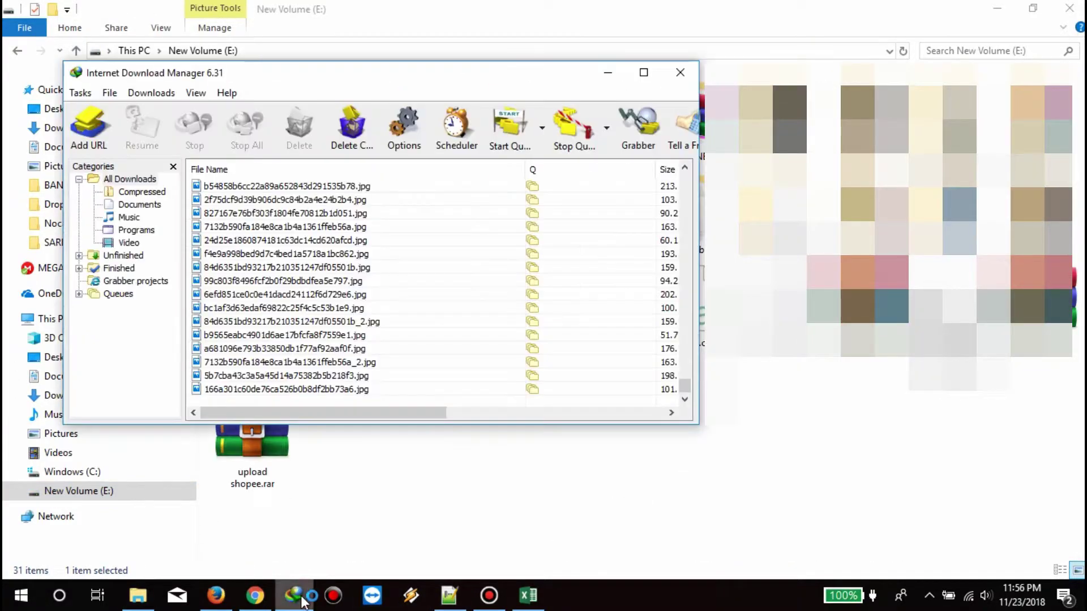
pyautogui.moveTo(438, 412); pyautogui.dragTo(332, 416)
pyautogui.rightClick(332, 388)
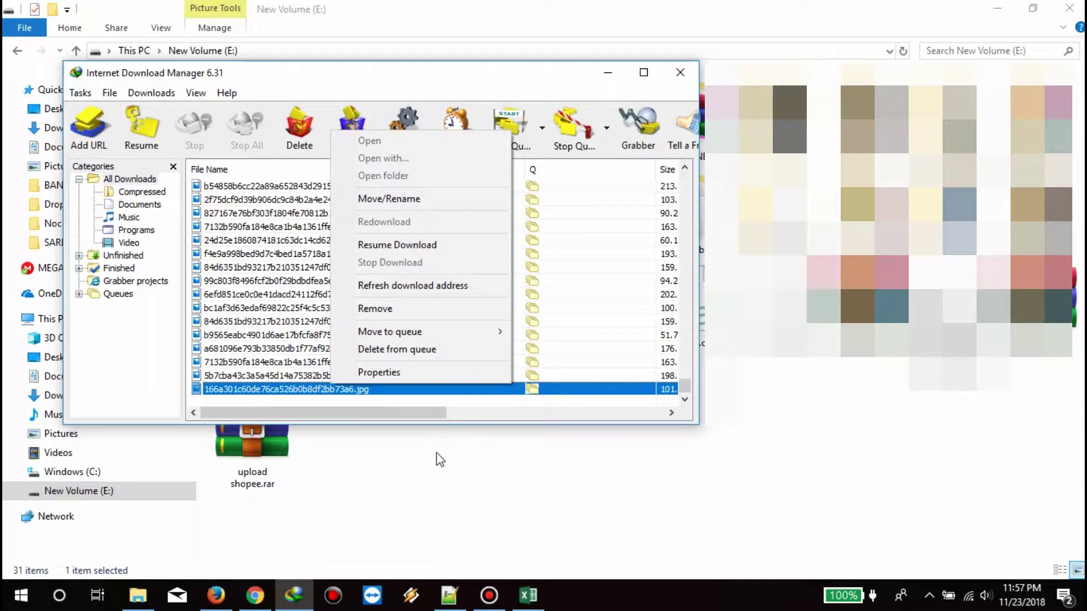
pyautogui.click(450, 419)
pyautogui.scroll(5, 388, 369)
pyautogui.scroll(-3, 391, 371)
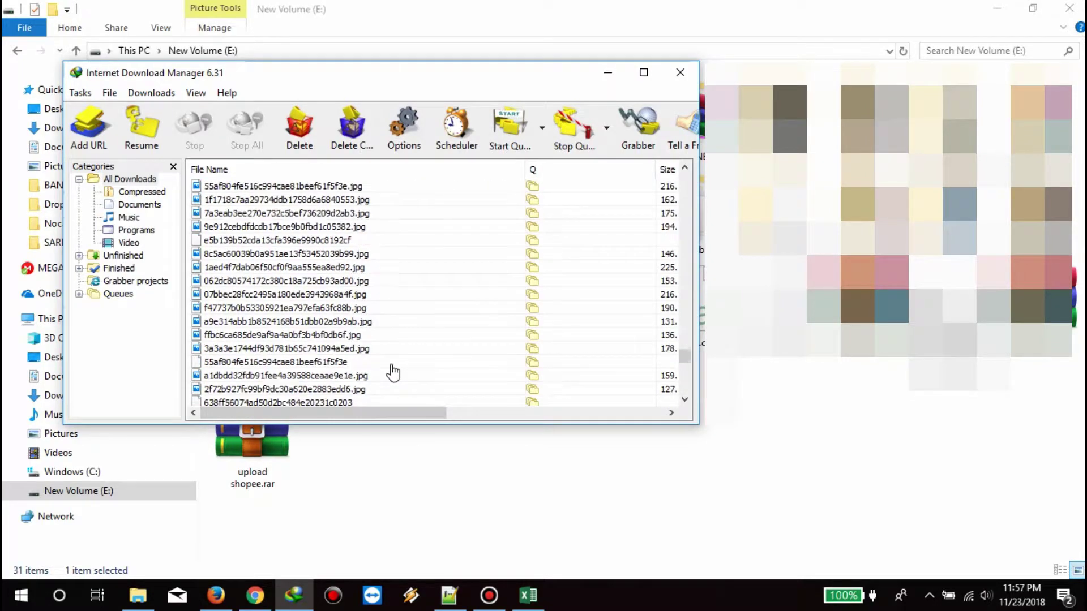
pyautogui.scroll(3, 392, 372)
pyautogui.click(327, 268)
pyautogui.scroll(-5, 363, 296)
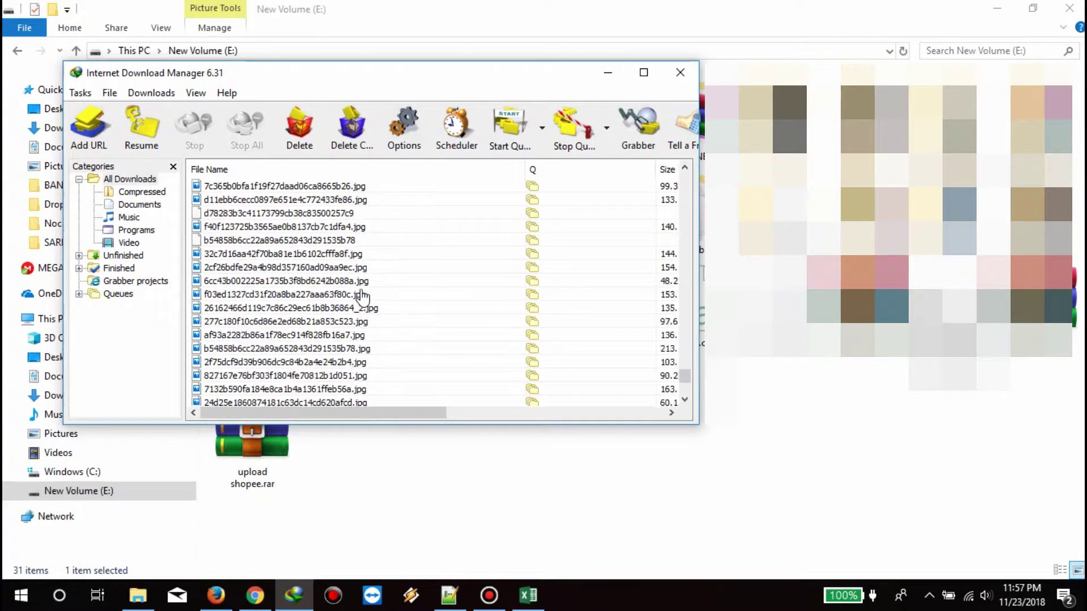
pyautogui.scroll(-4, 351, 340)
pyautogui.keyDown('shift'); pyautogui.click(334, 389); pyautogui.keyUp('shift')
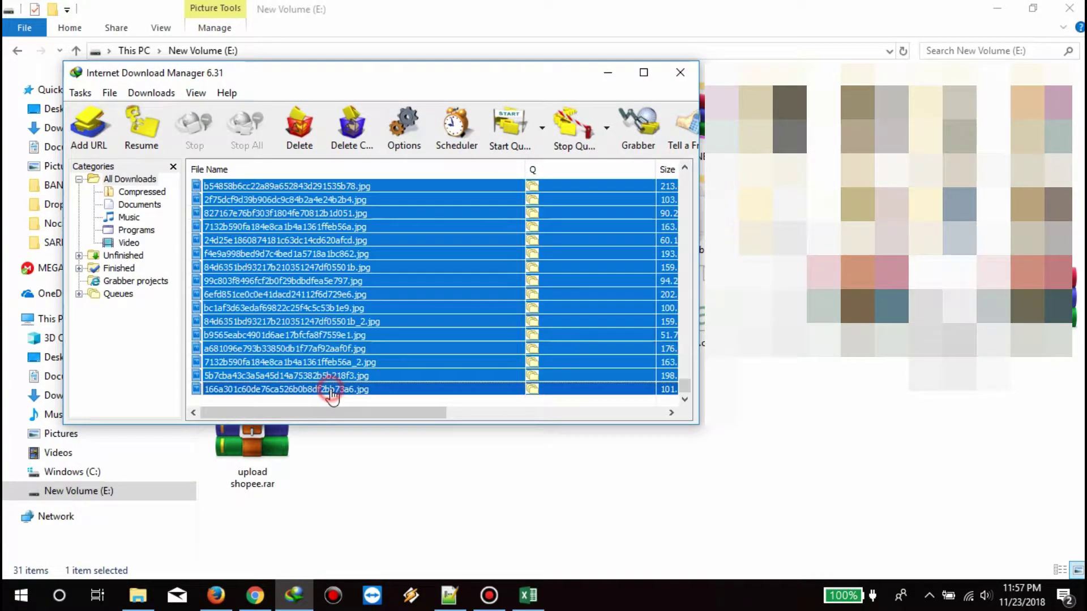
pyautogui.click(153, 138)
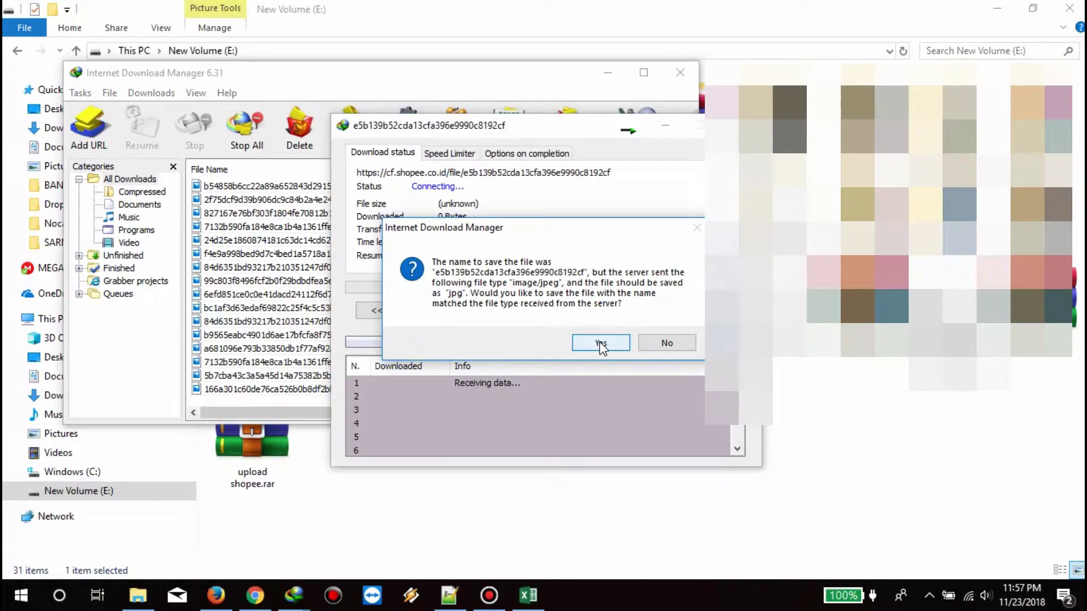
pyautogui.click(600, 342)
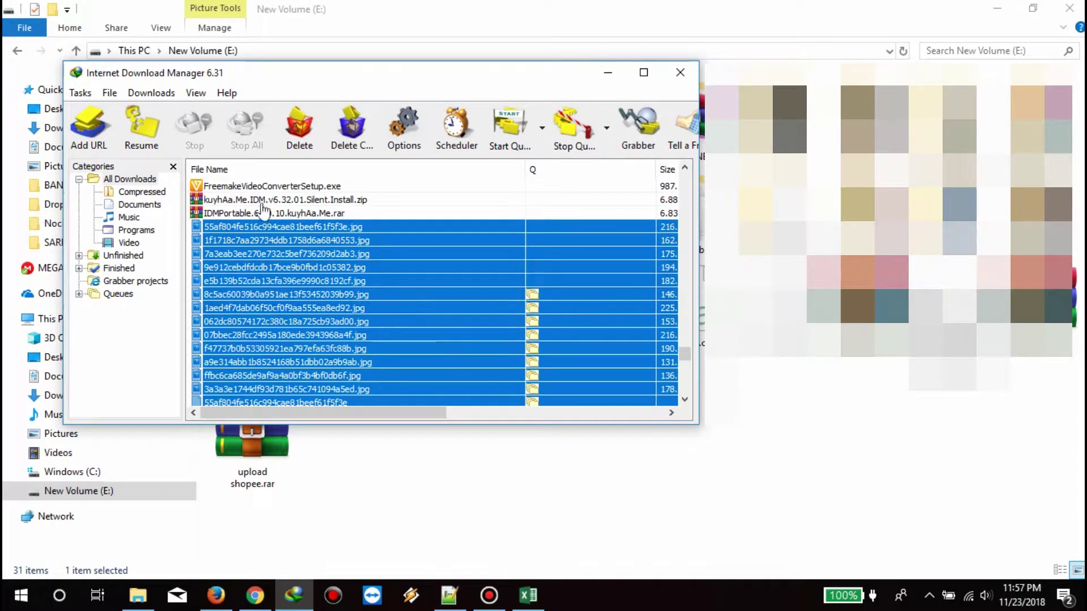
# Select the image downloads still queued through the end of the list and resume them
pyautogui.scroll(-5, 384, 323)
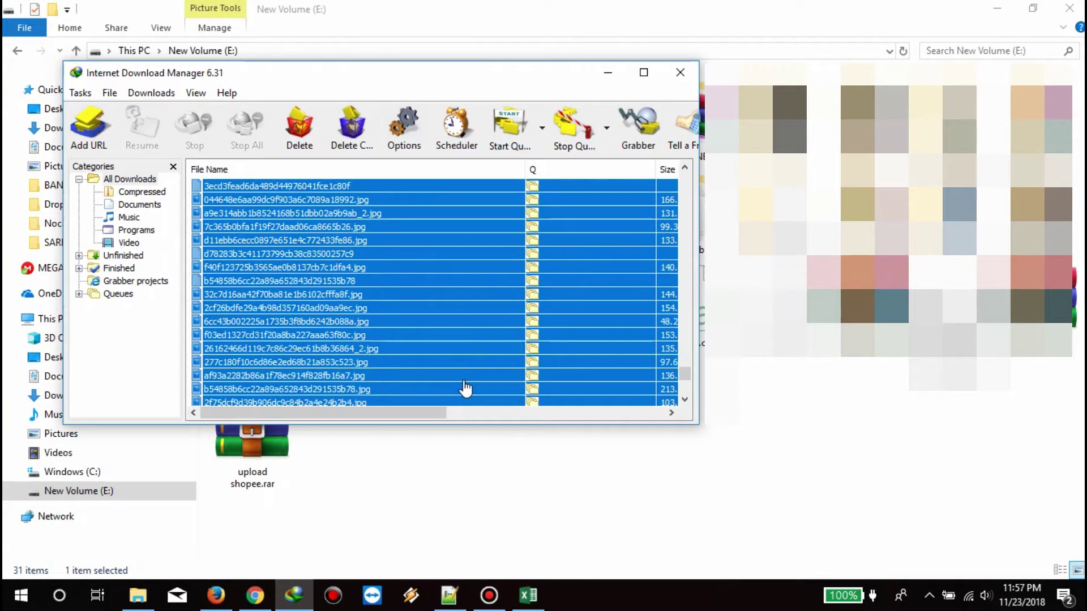
pyautogui.scroll(-5, 466, 389)
pyautogui.rightClick(463, 389)
pyautogui.click(384, 215)
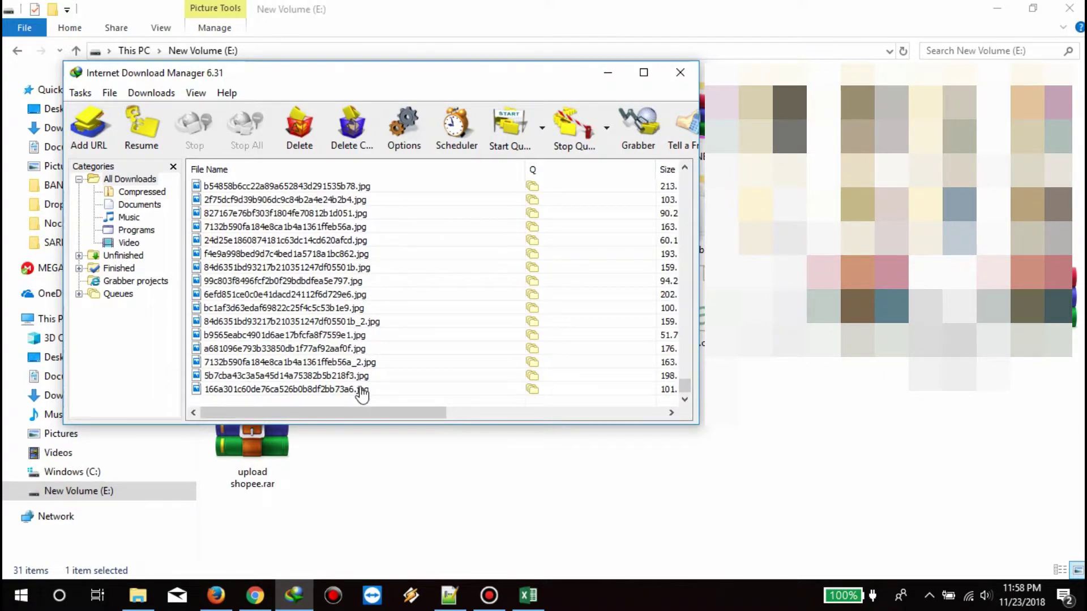
pyautogui.hotkey('ctrl', 'a')
pyautogui.click(148, 139)
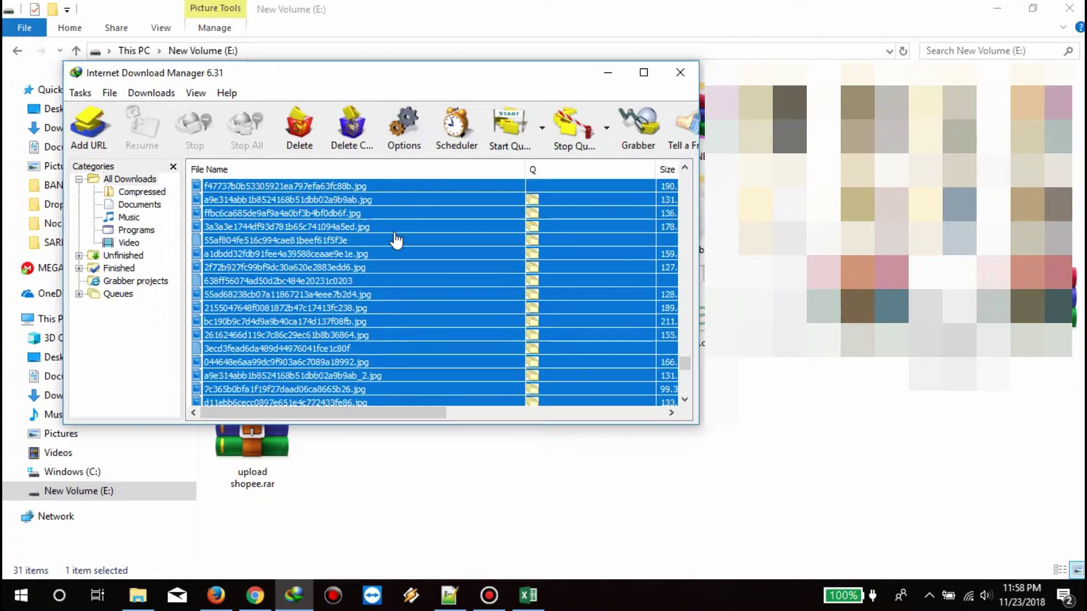
# Resume the queued downloads from a9e314abb1b8524168b51dbb02a9b9ab.jpg onward, declining the jpg file type for 55af804fe516c994cae81beef61f5f3e
pyautogui.click(416, 283)
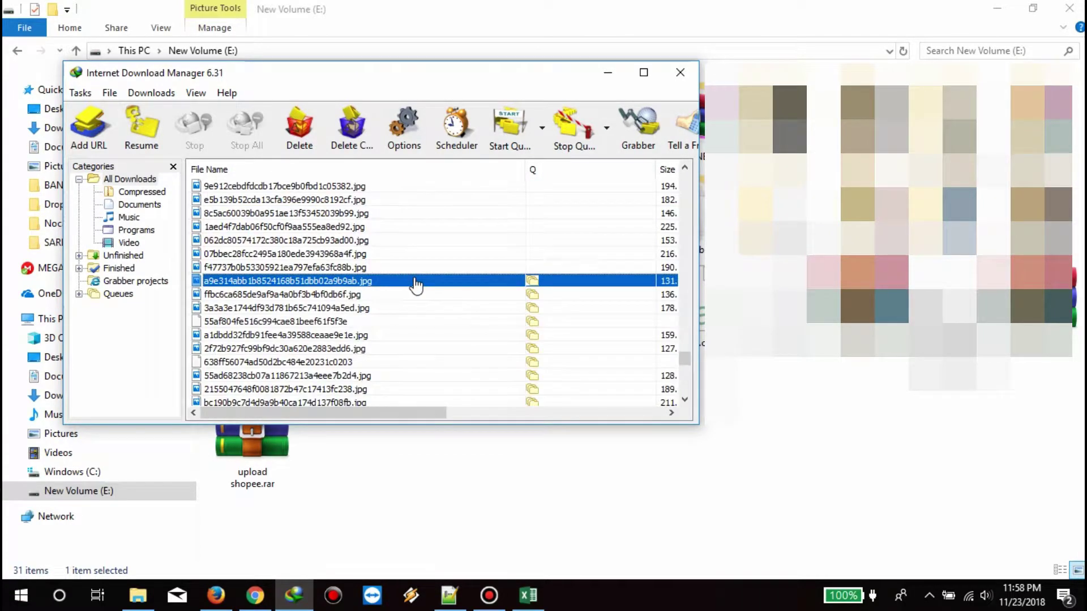
pyautogui.hotkey('ctrl', 'a')
pyautogui.click(141, 130)
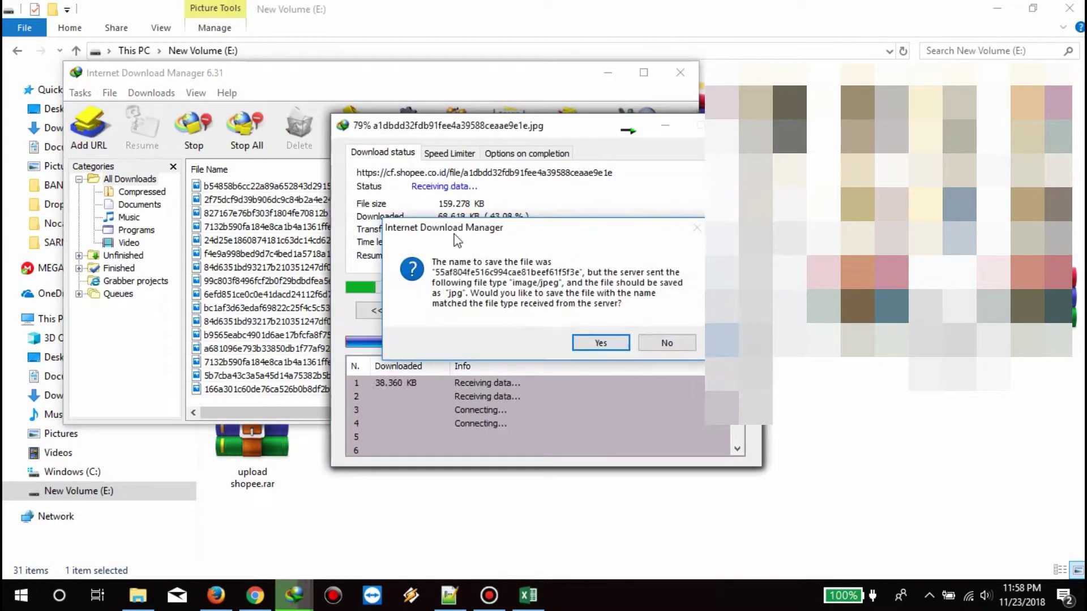
pyautogui.click(663, 343)
# Resume the queued downloads from 2f72b927fc99bf9dc30a620e2883edd6.jpg onward, declining the jpg file type for 638ff56074ad50d2bc484e20231c0203
pyautogui.click(344, 270)
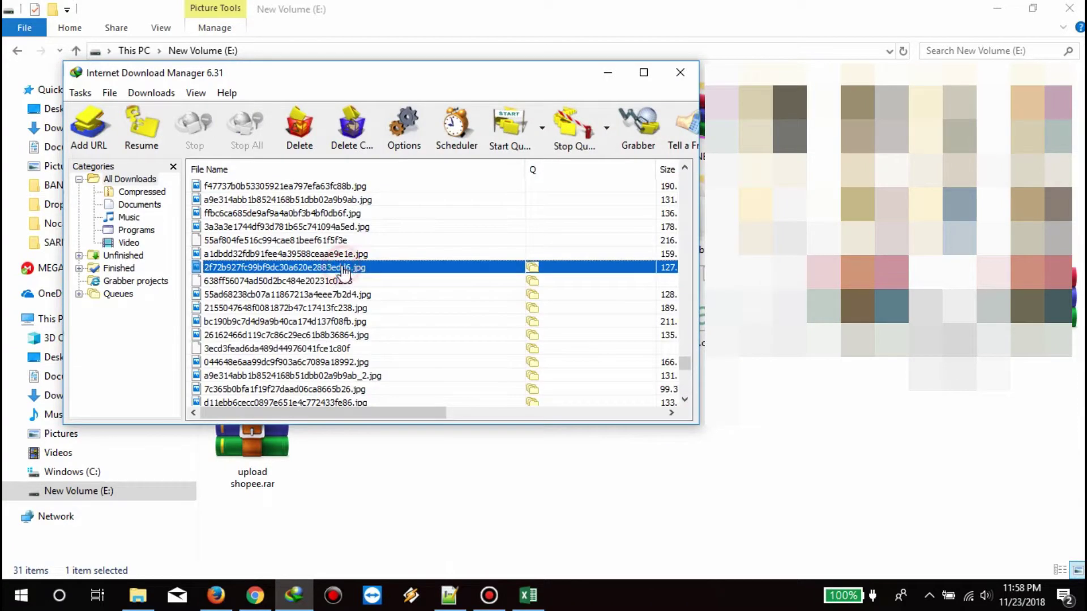
pyautogui.hotkey('ctrl', 'a')
pyautogui.click(139, 133)
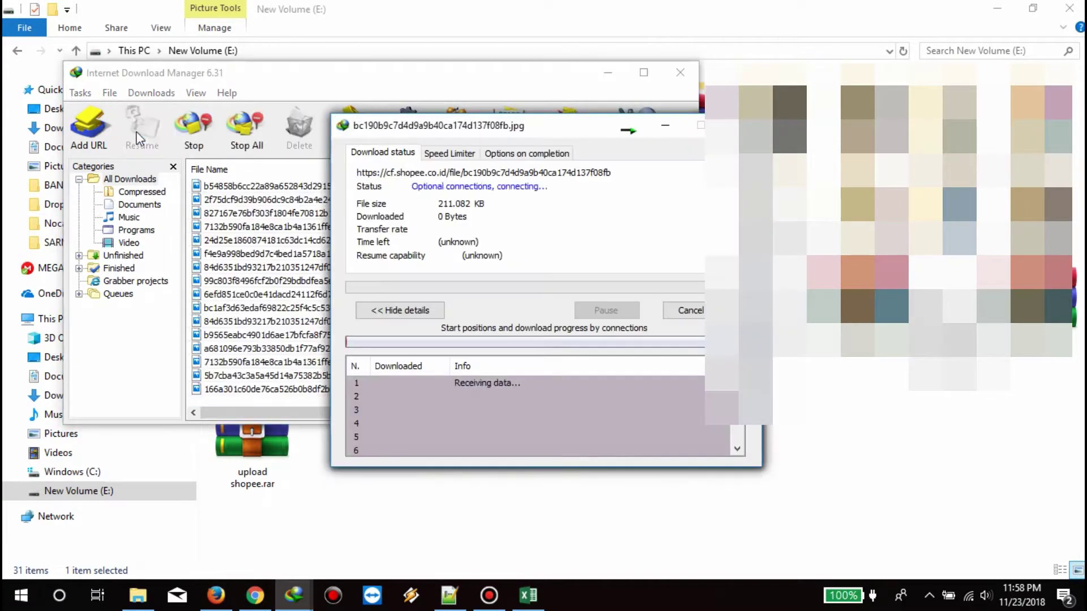
pyautogui.click(666, 343)
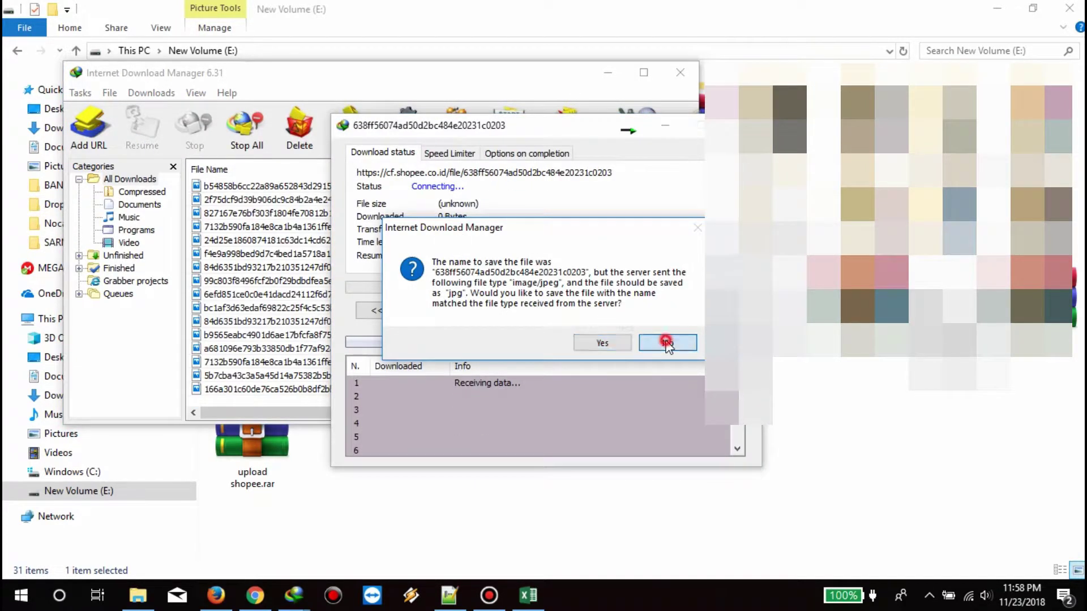
# Resume the queued downloads from 26162466d119c7c86c29ec61b8b36864.jpg through b54858b6cc22a89a652843d291535b78, declining the jpg file type for 3ecd3fead6da489d44976041fce1c80f
pyautogui.click(467, 259)
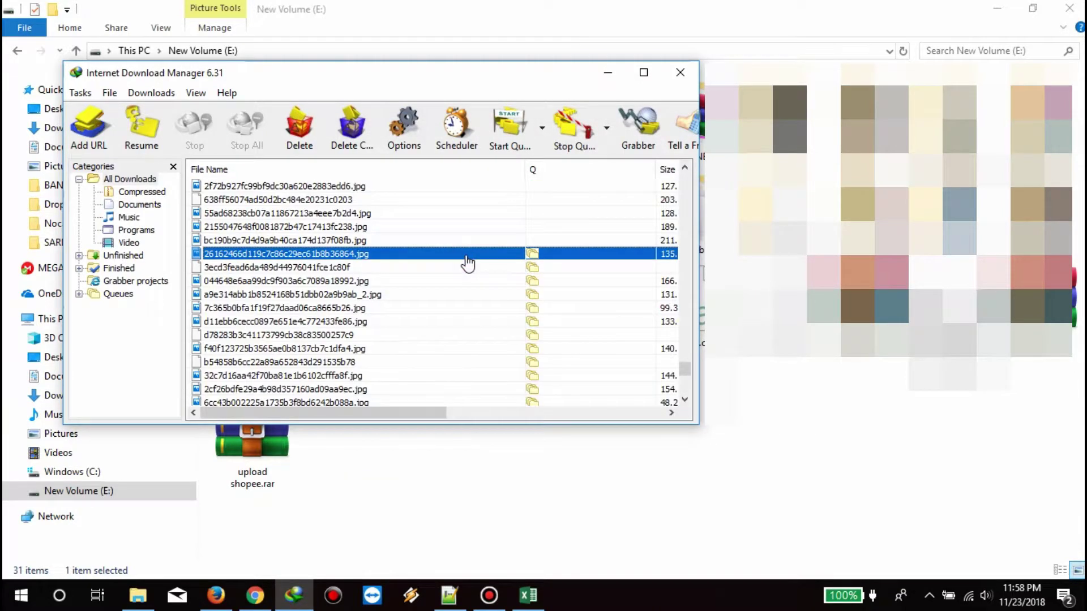
pyautogui.keyDown('shift'); pyautogui.click(449, 365); pyautogui.keyUp('shift')
pyautogui.click(132, 137)
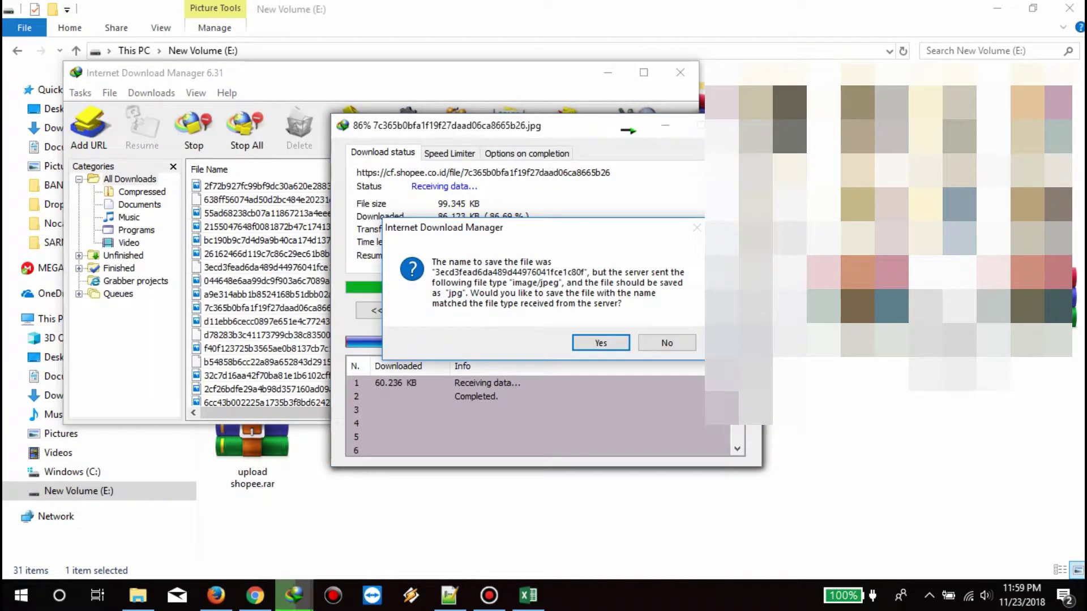
pyautogui.click(666, 343)
# Resume the downloads from d11ebb6cecc0897e651e4c772433fe86.jpg through 6cc43b002225a1735b3f8bd6242b088a.jpg, accepting the jpg file type for files without an extension
pyautogui.click(417, 321)
pyautogui.scroll(-1, 417, 388)
pyautogui.keyDown('shift'); pyautogui.click(417, 388); pyautogui.keyUp('shift')
pyautogui.click(137, 129)
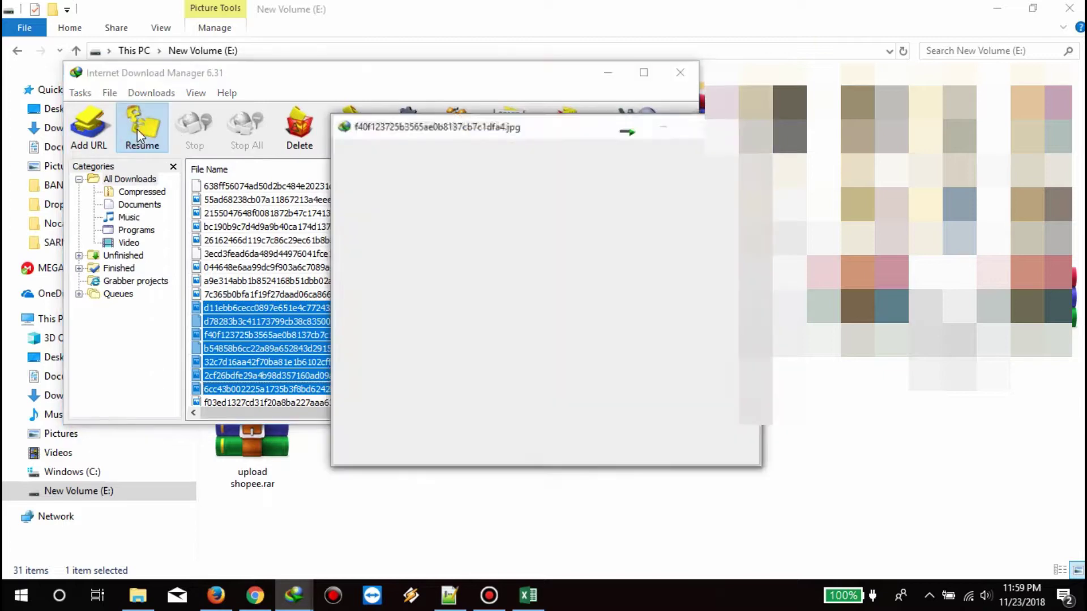
pyautogui.click(586, 341)
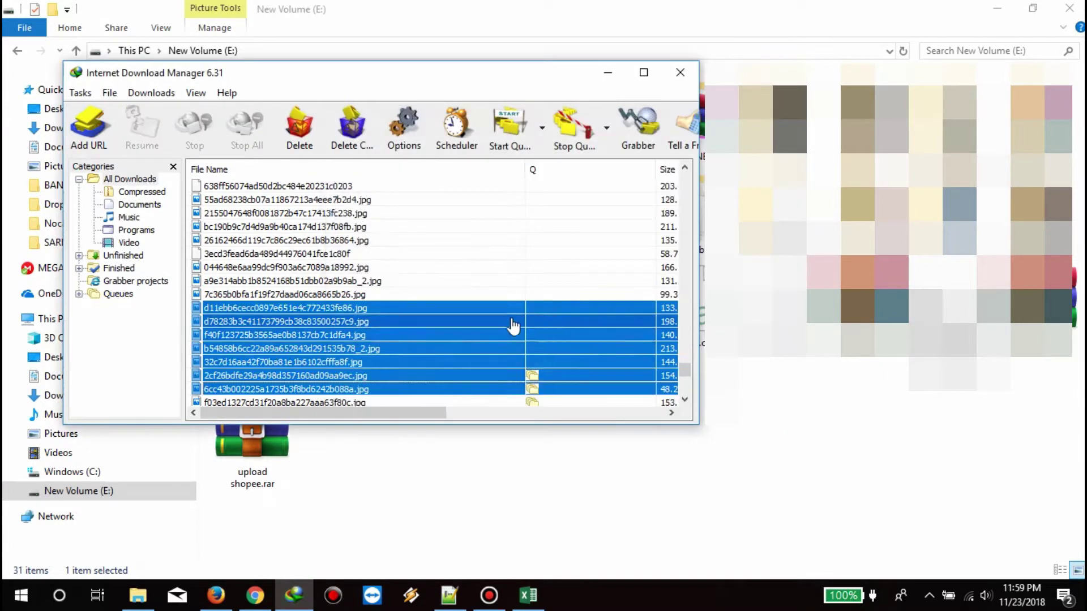
# Resume the next batch of queued image downloads, including 277c180f10c6d86e2ed68b21a853c523.jpg
pyautogui.scroll(-3, 513, 326)
pyautogui.click(381, 308)
pyautogui.keyDown('shift'); pyautogui.click(381, 390); pyautogui.keyUp('shift')
pyautogui.click(142, 133)
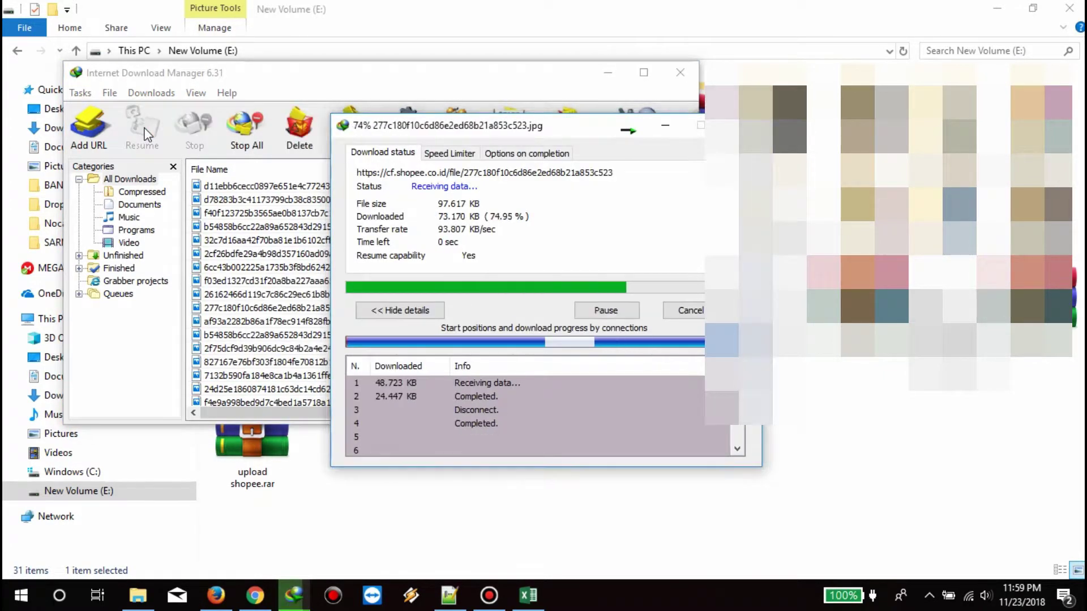
# Resume the queued downloads from af93a2282b86a1f78ec914f828fb16a7.jpg through 7132b590fa184e8ca1b4a1361ffeb56a_2.jpg
pyautogui.scroll(-3, 313, 226)
pyautogui.click(313, 199)
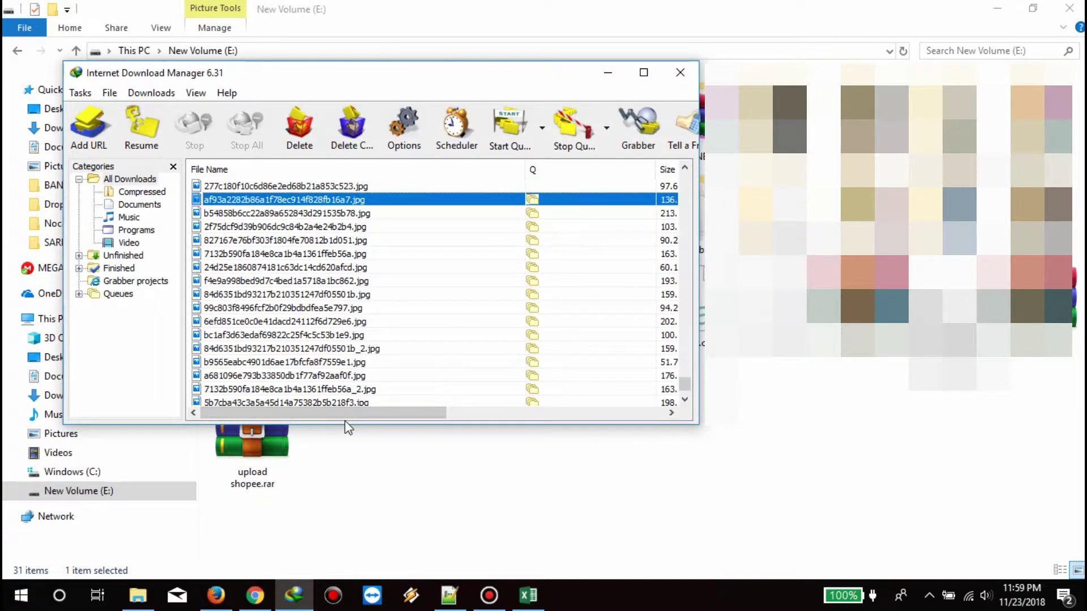
pyautogui.keyDown('shift'); pyautogui.click(344, 389); pyautogui.keyUp('shift')
pyautogui.click(144, 132)
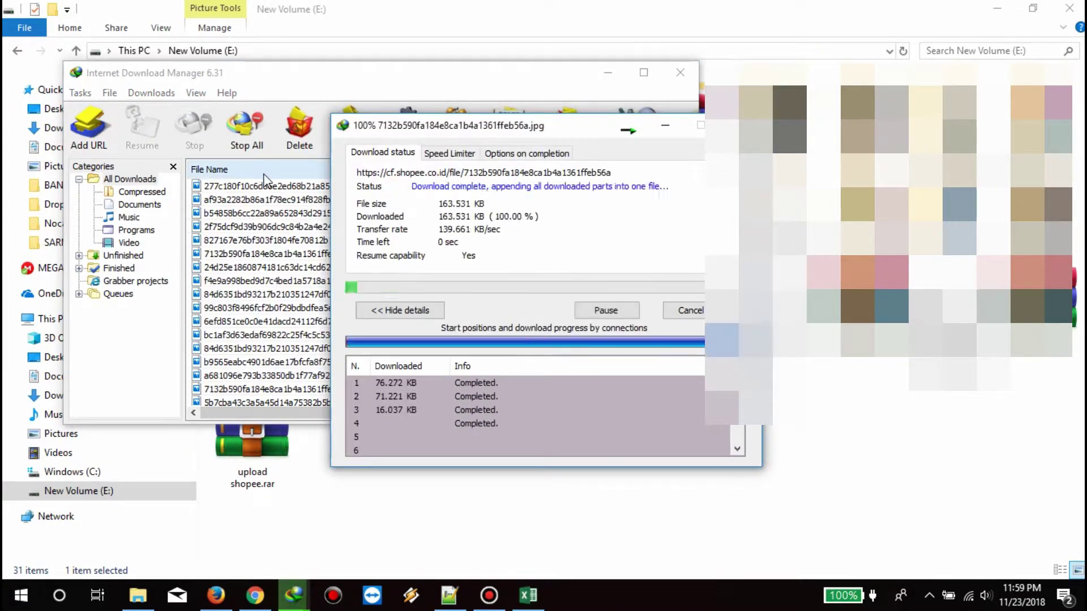
pyautogui.click(372, 270)
pyautogui.keyDown('shift'); pyautogui.click(357, 395); pyautogui.keyUp('shift')
pyautogui.click(143, 125)
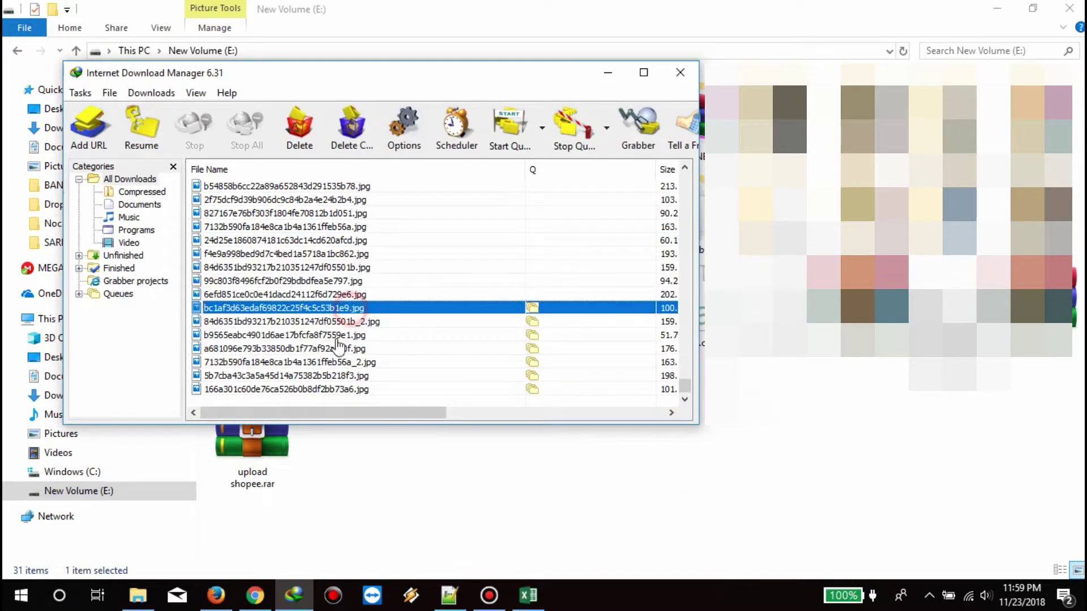
# Resume the last queued downloads from bc1af3d63edaf69822c25f4c5c53b1e9.jpg to the end of the list and close the Internet Download Manager window
pyautogui.hotkey('shift', 'End')
pyautogui.click(141, 125)
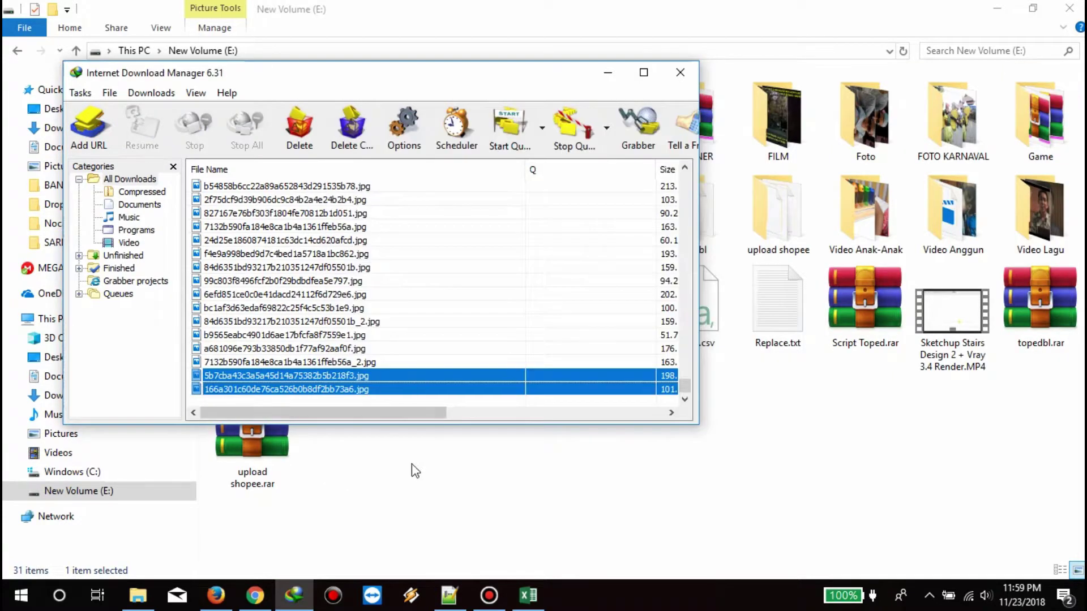
pyautogui.click(680, 72)
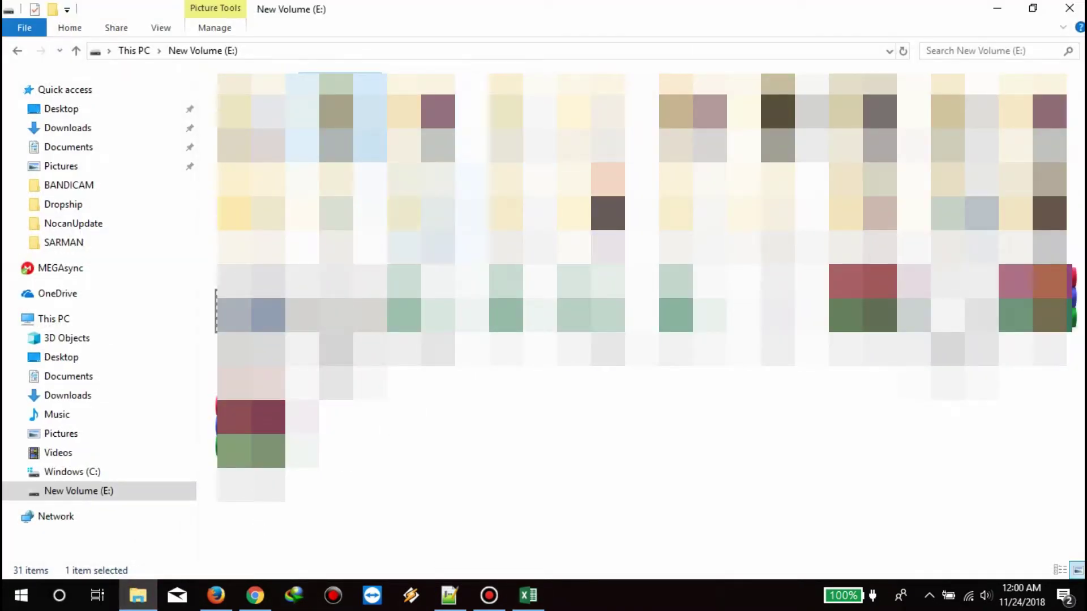
# Open the E:\Dropship\DOWNLOAD folder in File Explorer and look through its images for files without an extension
pyautogui.hotkey('alt', 'Left')
pyautogui.click(75, 51)
pyautogui.doubleClick(322, 286)
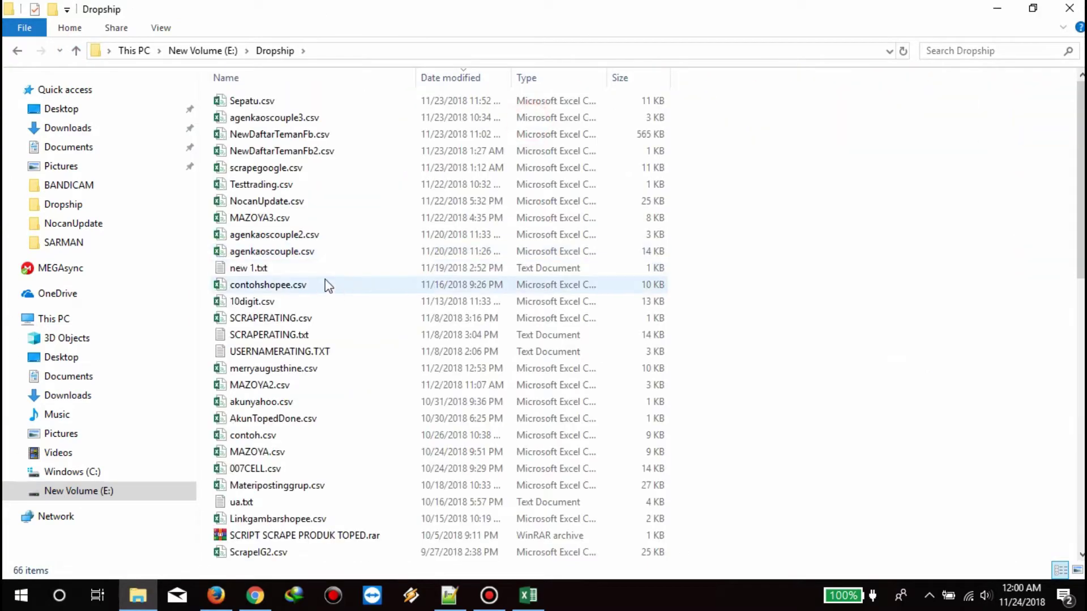
pyautogui.scroll(-10, 321, 283)
pyautogui.scroll(-2, 321, 283)
pyautogui.doubleClick(274, 383)
pyautogui.scroll(-5, 736, 244)
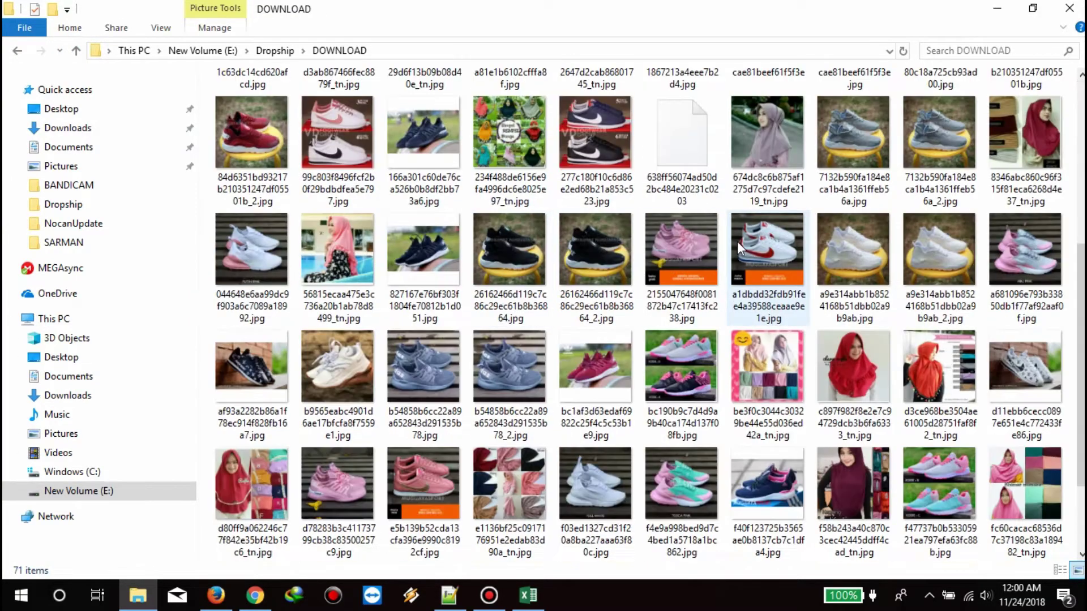
# Add the .jpg extension to the files 638ff56074ad50d2bc484e20231c0203 and 3ecd3fead6da489d44976041fce1c80f
pyautogui.rightClick(692, 154)
pyautogui.press('Escape')
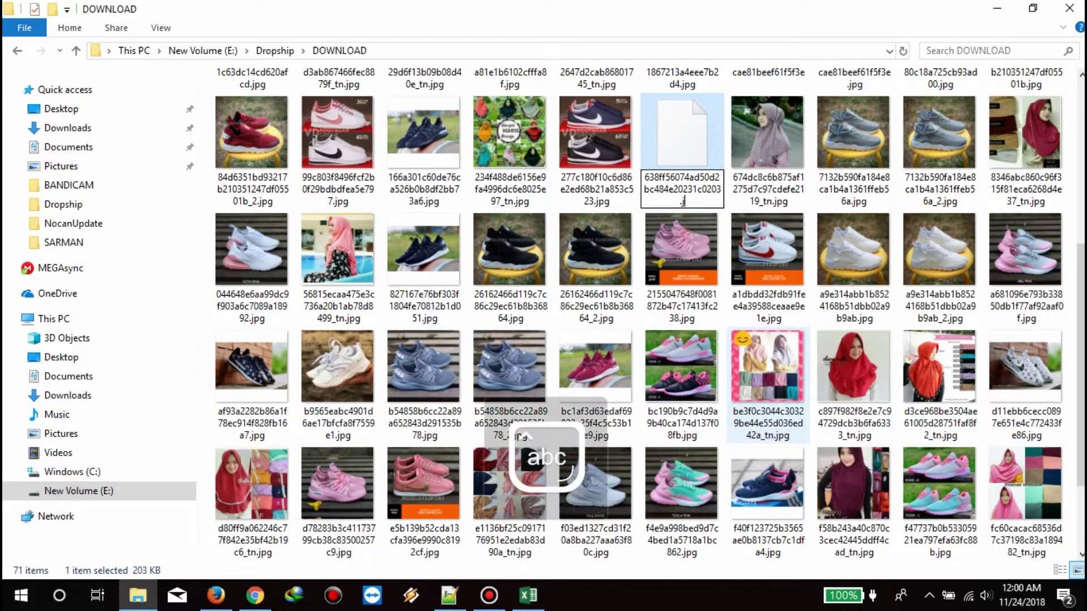
pyautogui.scroll(5, 582, 349)
pyautogui.rightClick(852, 113)
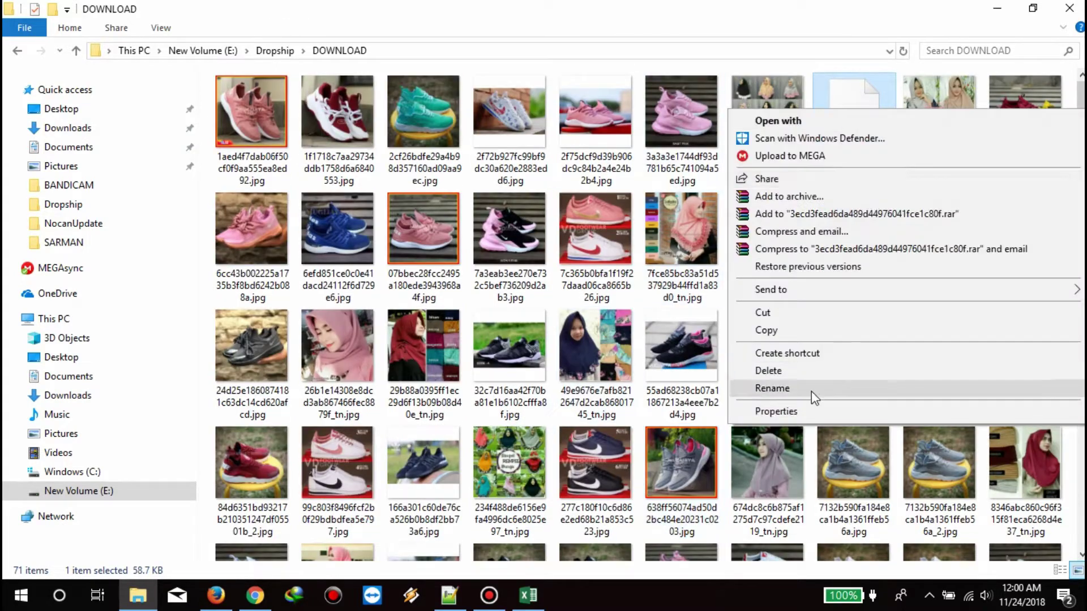
pyautogui.click(811, 392)
pyautogui.write('.jpg')
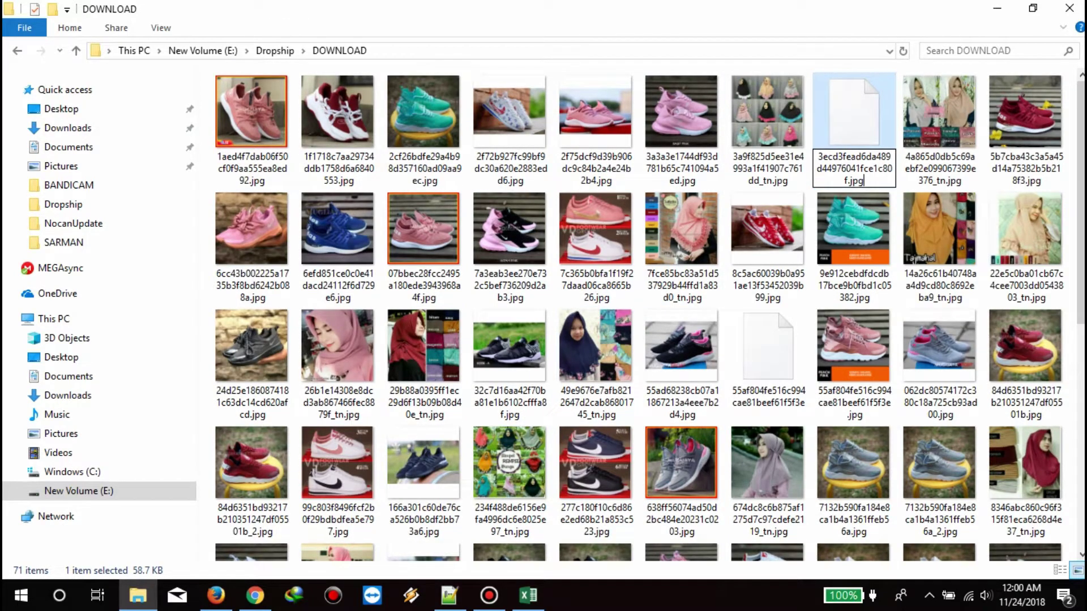
pyautogui.press('Return')
# Add the .jpg extension to the file 55af804fe516c994cae81beef61f5f3e, accepting the name numbered (2)
pyautogui.rightClick(765, 371)
pyautogui.click(783, 327)
pyautogui.press('End')
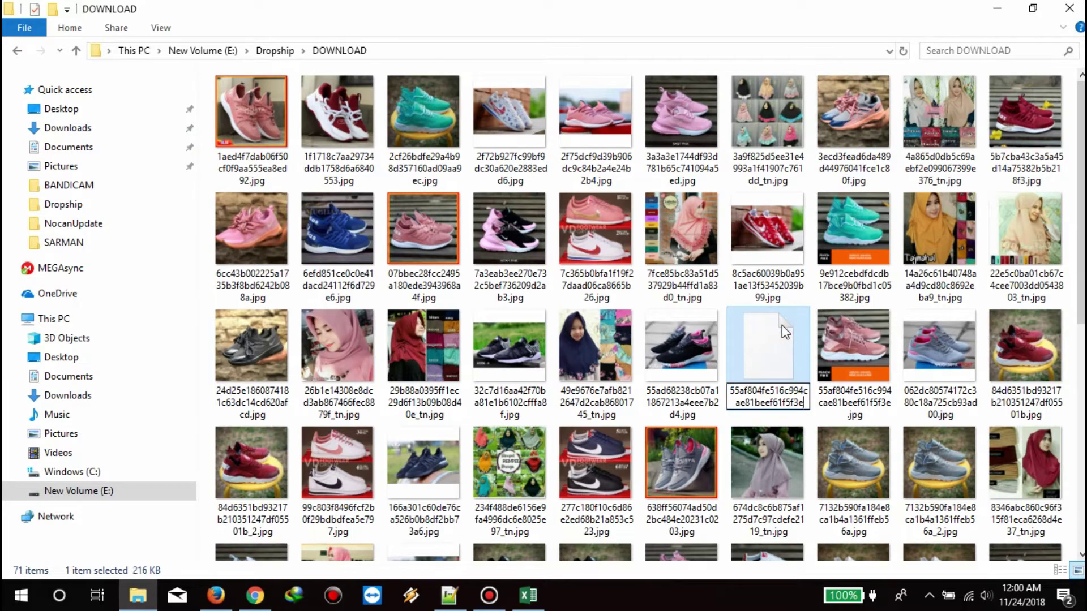
pyautogui.write('.jpg')
pyautogui.press('Return')
pyautogui.click(584, 354)
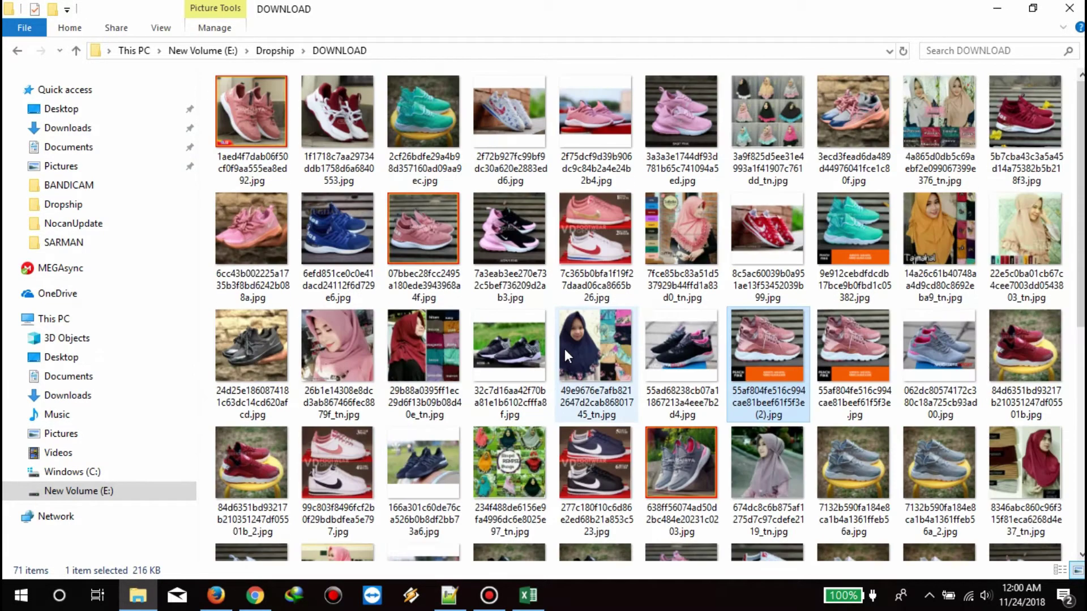
pyautogui.scroll(-5, 544, 430)
pyautogui.click(515, 516)
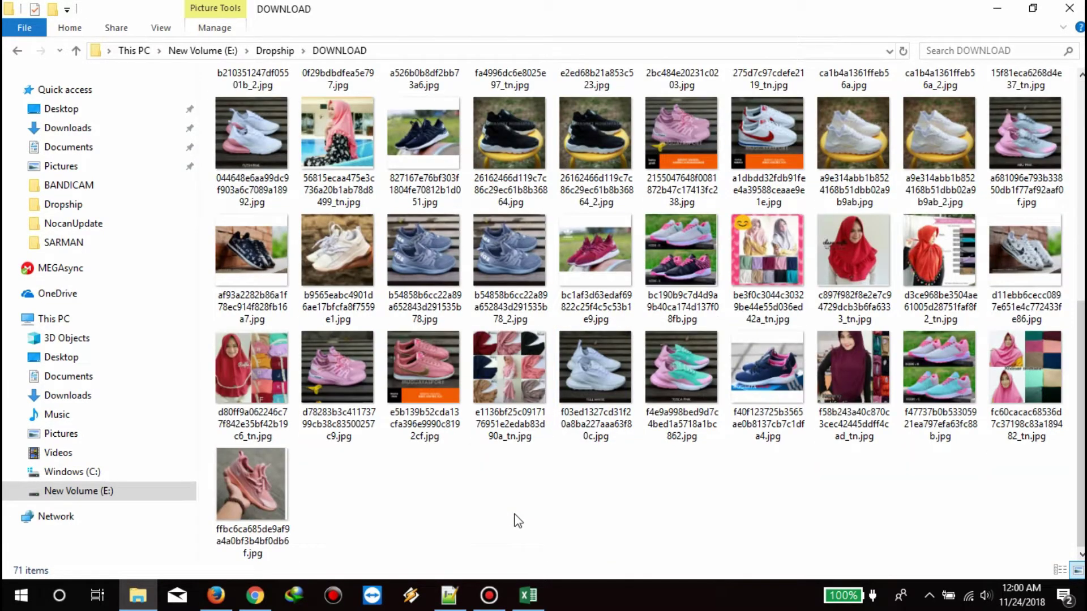
pyautogui.click(489, 595)
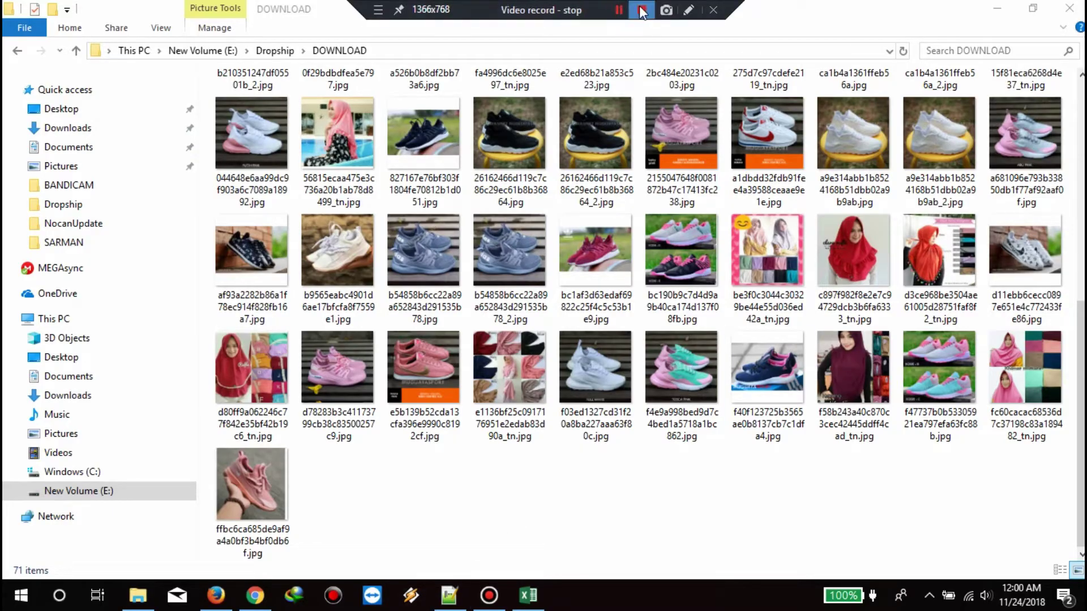